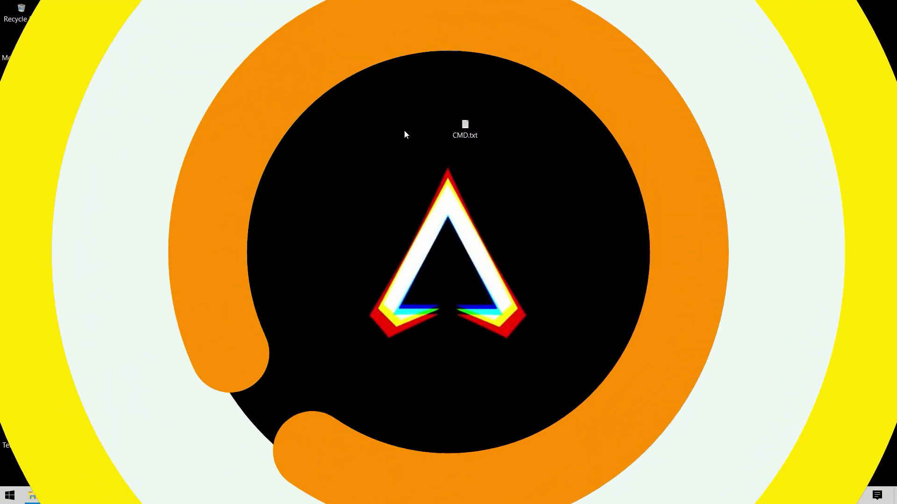
Step: Search 'pow' and open Edit power plan to reach the Power Options plan list
{"action": "key", "text": "super"}
{"action": "type", "text": "powe"}
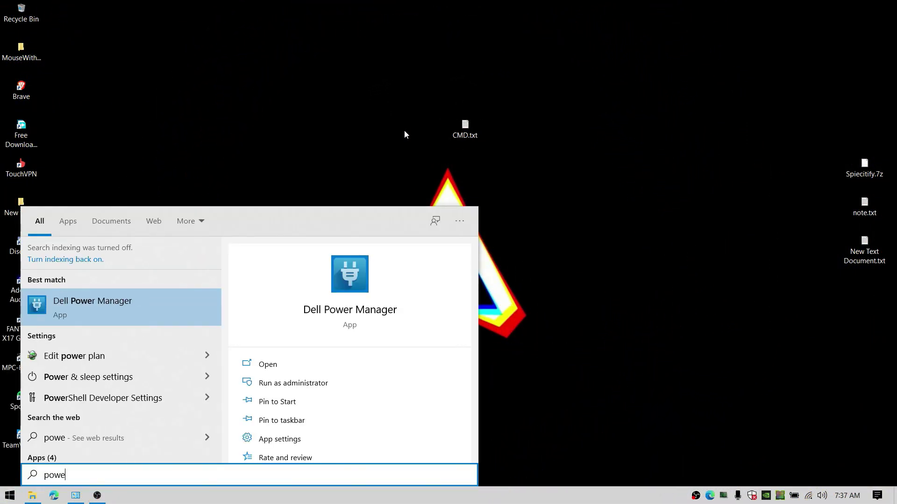
{"action": "key", "text": "BackSpace"}
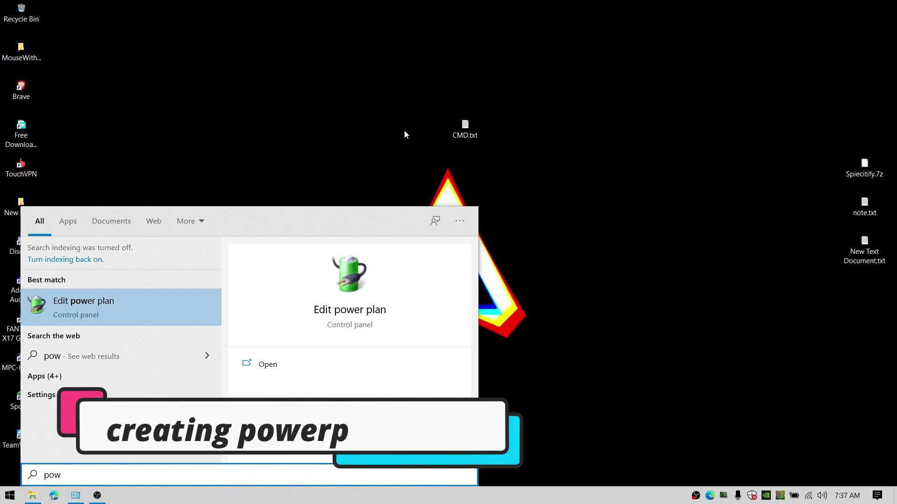
{"action": "key", "text": "Return"}
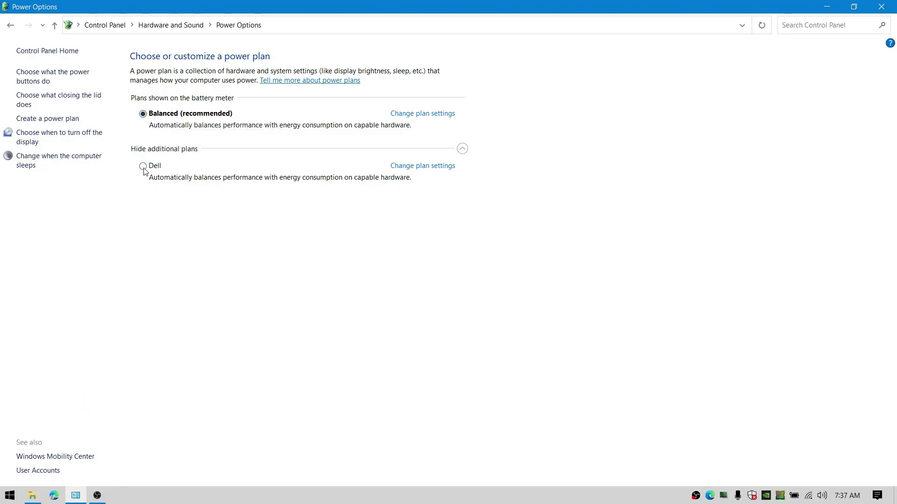
Step: Launch Dell Power Manager from a Start search for 'dell'
{"action": "key", "text": "super"}
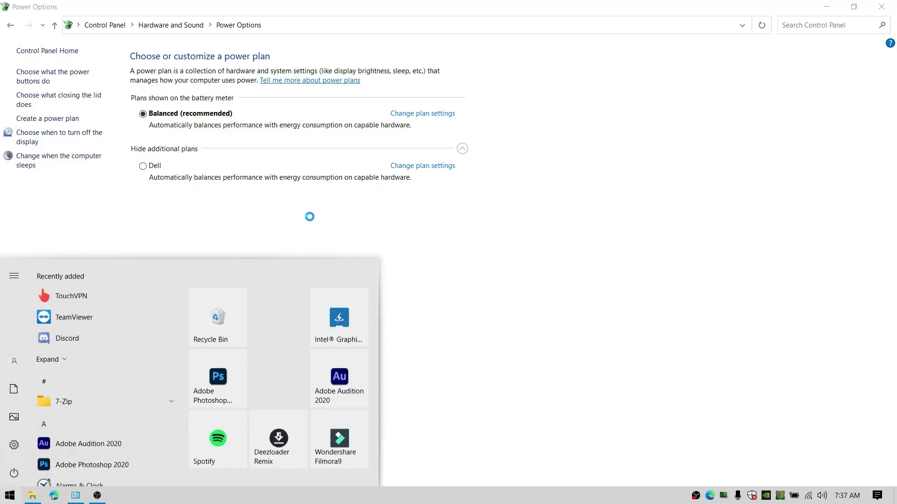
{"action": "type", "text": "dell"}
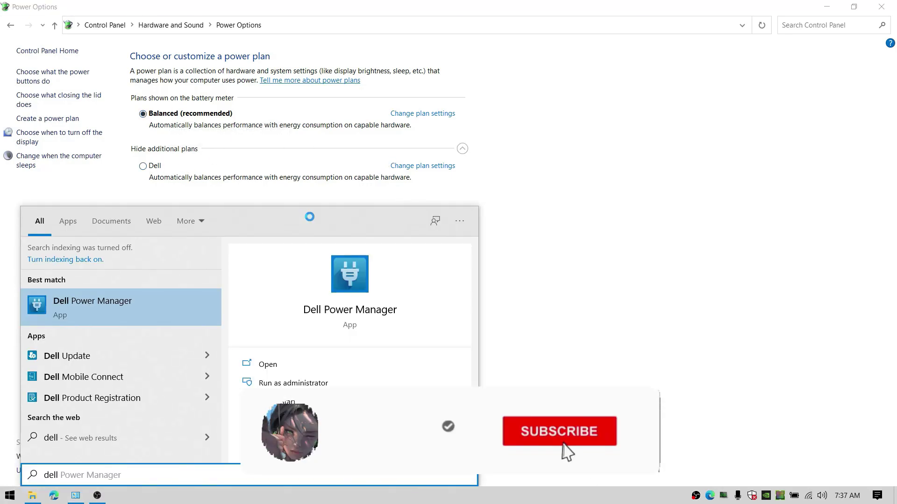
{"action": "key", "text": "Return"}
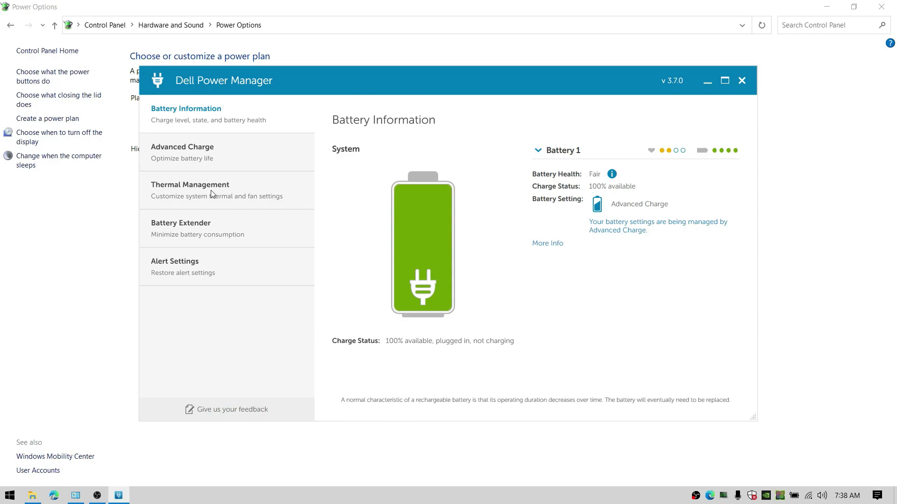
Step: Switch Dell Power Manager's thermal setting from Cool to Ultra Performance and minimise it
{"action": "left_click", "coordinate": [208, 190]}
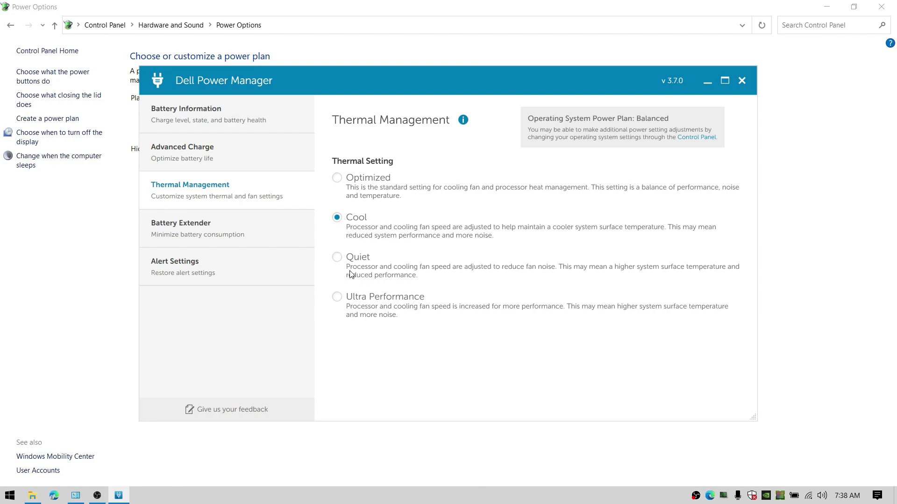
{"action": "left_click", "coordinate": [337, 298]}
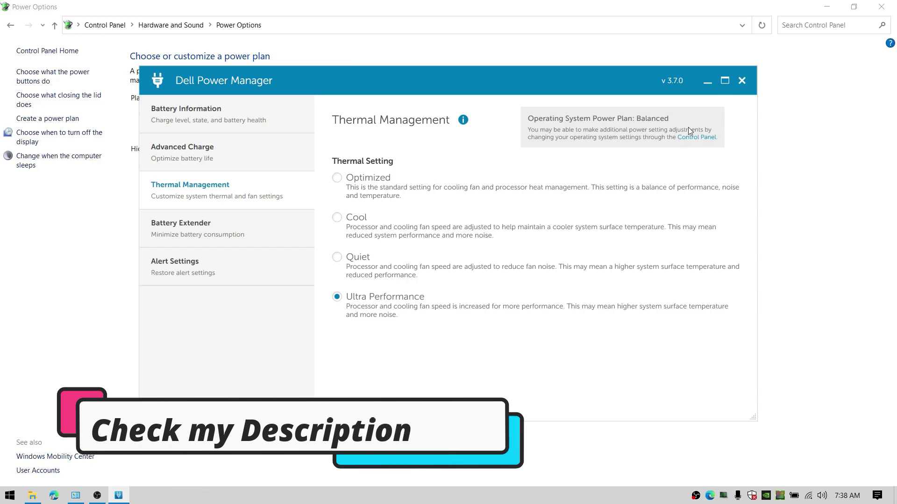
{"action": "left_click", "coordinate": [707, 81]}
Step: Copy the powercfg -duplicatescheme line from CMD.txt and search for 'cmd'
{"action": "left_click", "coordinate": [825, 7]}
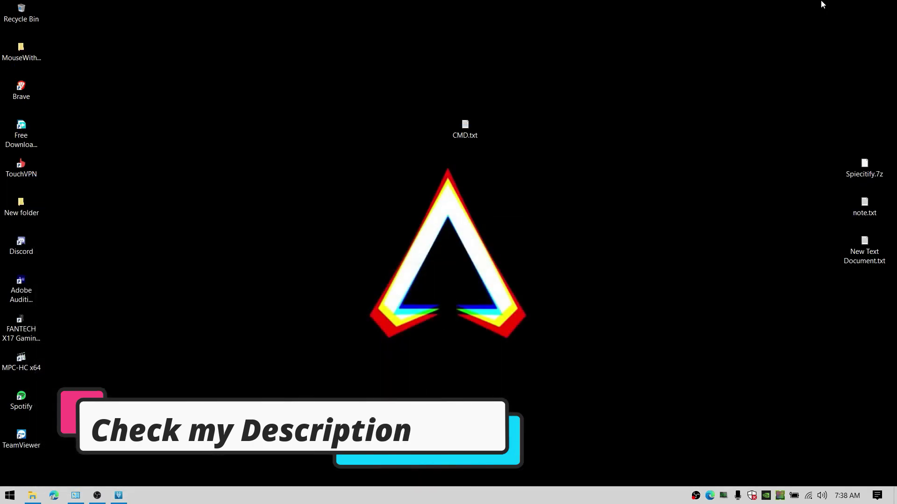
{"action": "double_click", "coordinate": [465, 133]}
{"action": "left_click_drag", "start_coordinate": [719, 182], "coordinate": [529, 164]}
{"action": "right_click", "coordinate": [646, 173]}
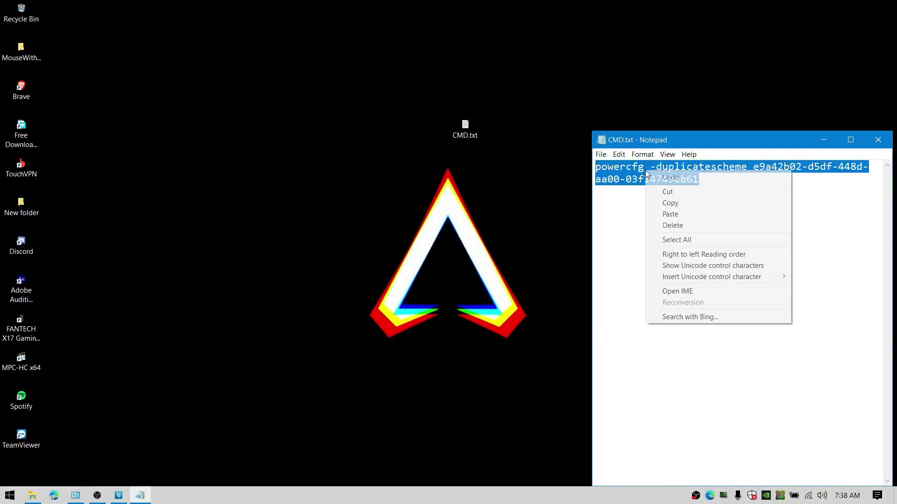
{"action": "left_click", "coordinate": [677, 203]}
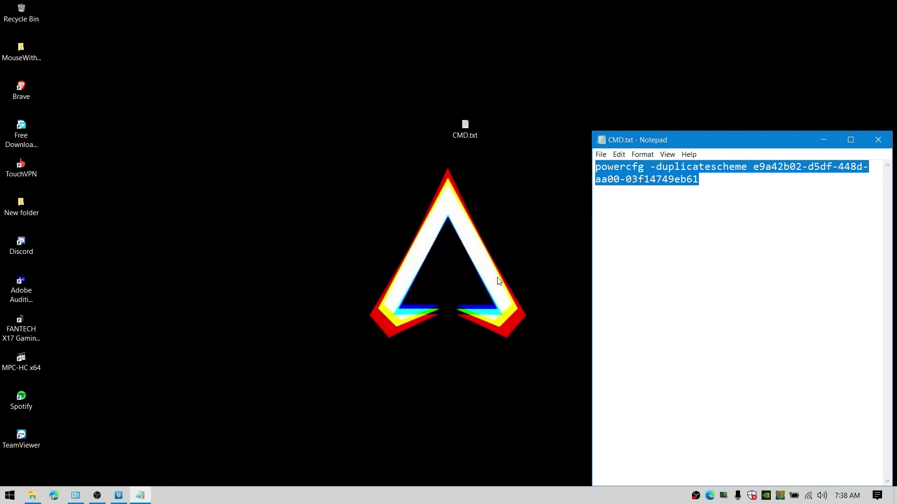
{"action": "key", "text": "super"}
{"action": "type", "text": "cmd"}
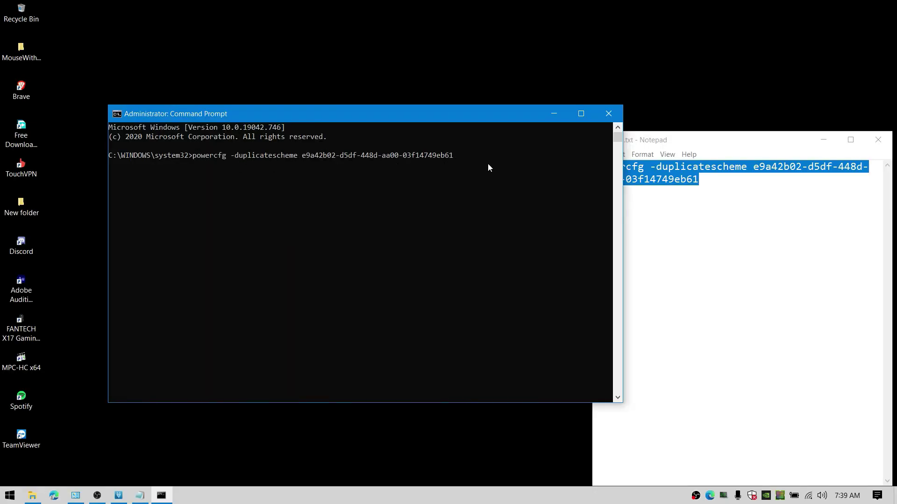
Step: Run the pasted powercfg command and make Ultimate Performance the active power plan
{"action": "key", "text": "Return"}
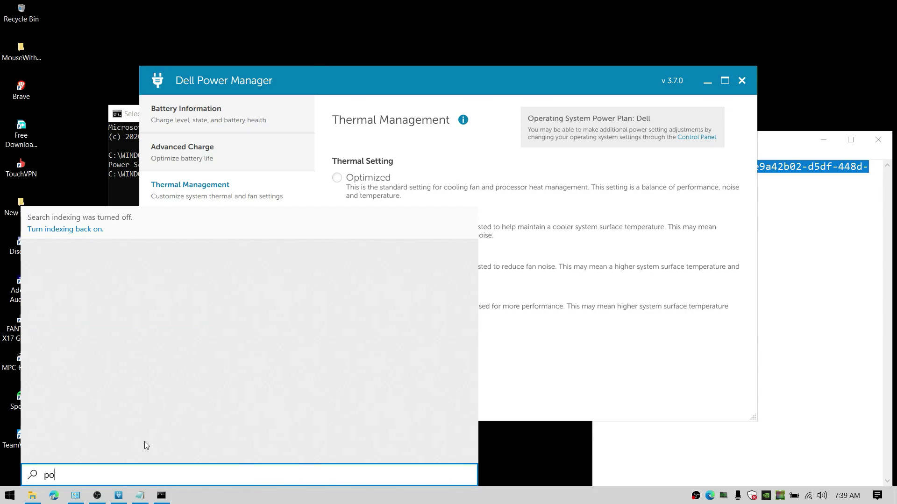
{"action": "type", "text": "w"}
{"action": "key", "text": "Return"}
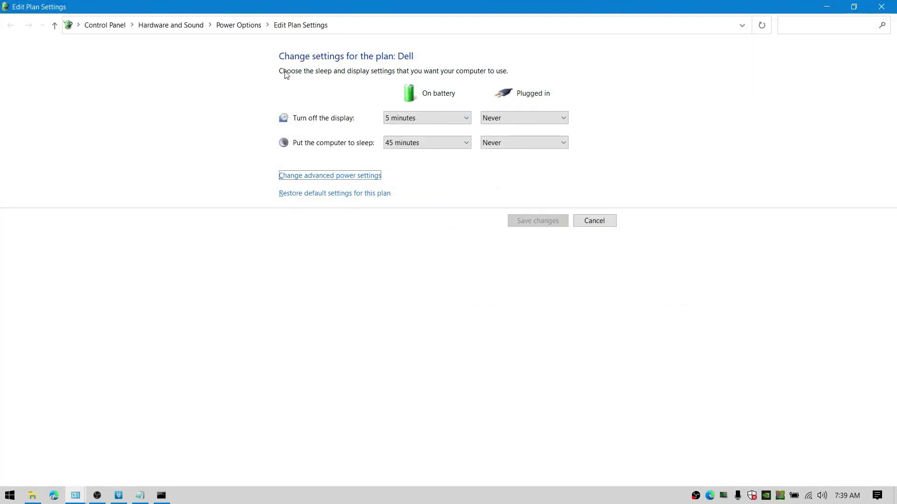
{"action": "left_click", "coordinate": [239, 25]}
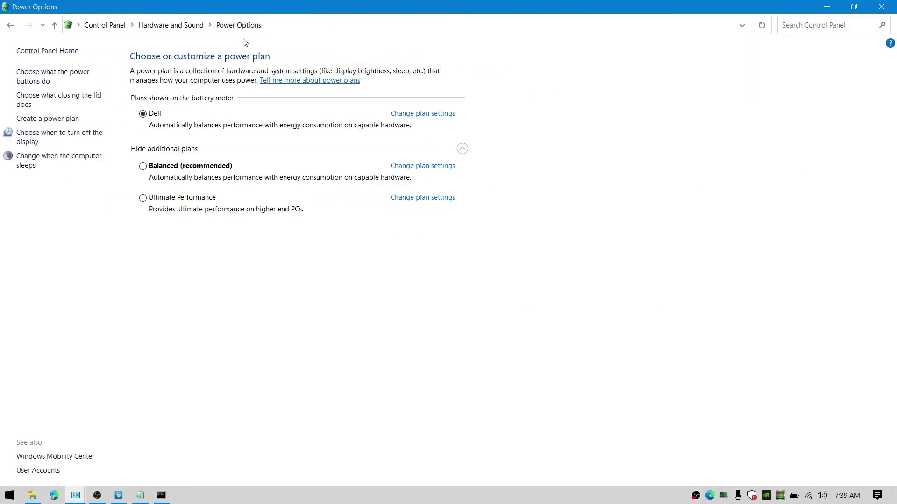
{"action": "left_click", "coordinate": [165, 199]}
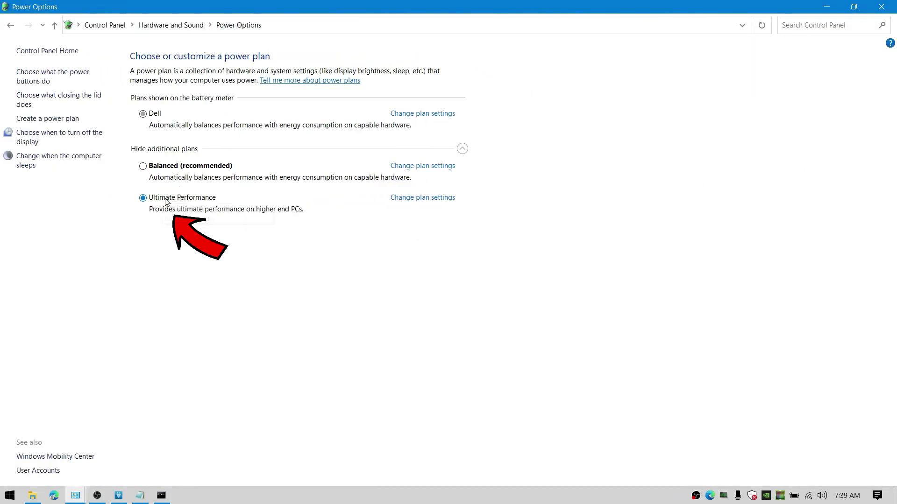
{"action": "left_click", "coordinate": [441, 204]}
Step: Set Ultimate Performance's on-battery minimum processor state to 100%
{"action": "left_click", "coordinate": [334, 178]}
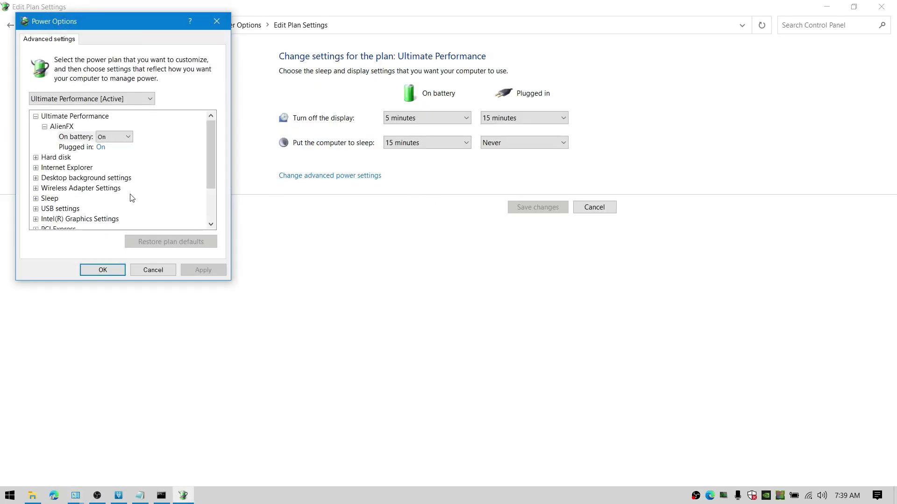
{"action": "scroll", "coordinate": [132, 198], "scroll_direction": "down", "scroll_amount": 2}
{"action": "left_click", "coordinate": [70, 209]}
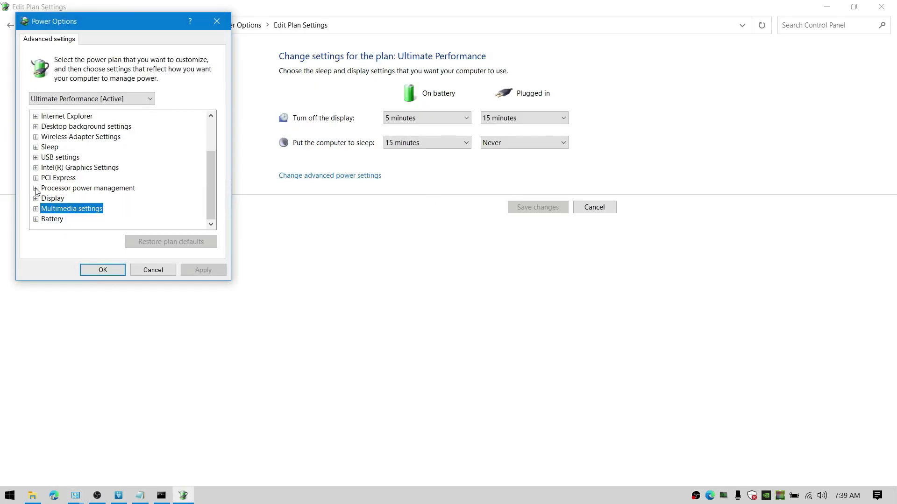
{"action": "left_click", "coordinate": [84, 190]}
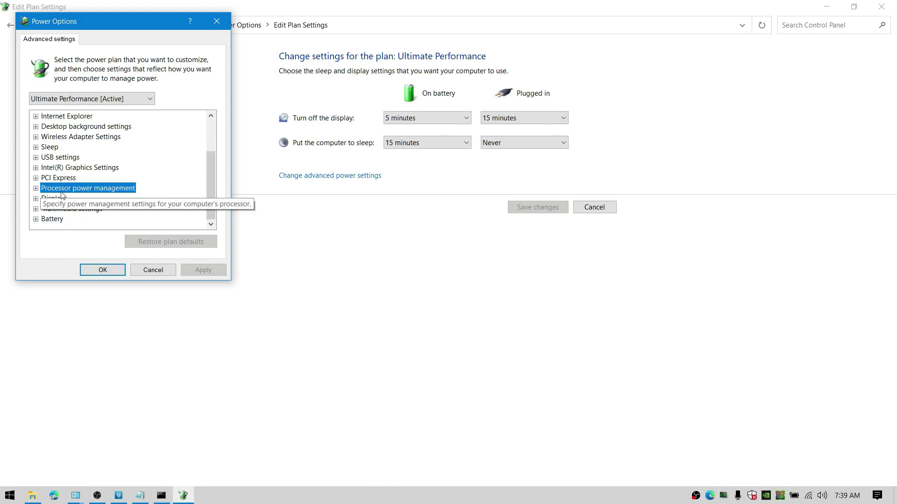
{"action": "left_click", "coordinate": [35, 188]}
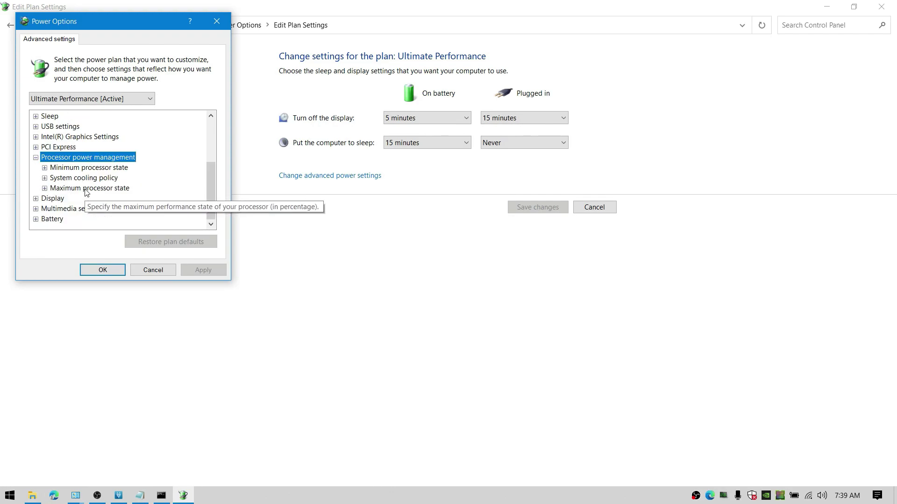
{"action": "left_click", "coordinate": [45, 167]}
{"action": "left_click", "coordinate": [132, 178]}
{"action": "double_click", "coordinate": [131, 177]}
{"action": "type", "text": "100"}
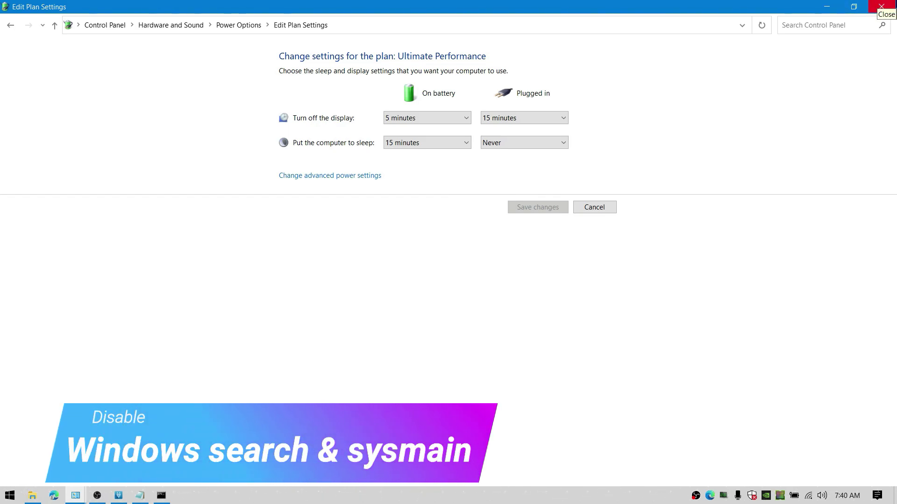
Step: Close the plan settings window and Dell Power Manager, and move Notepad aside
{"action": "left_click", "coordinate": [881, 6]}
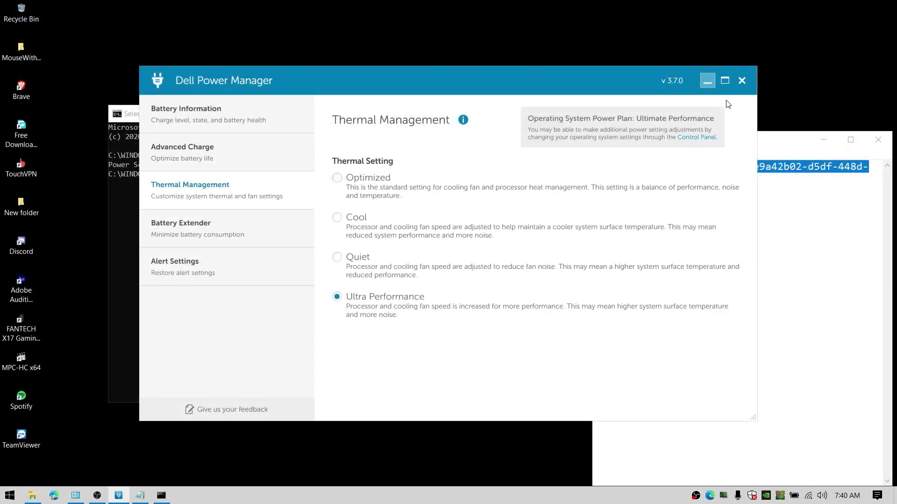
{"action": "left_click", "coordinate": [741, 81]}
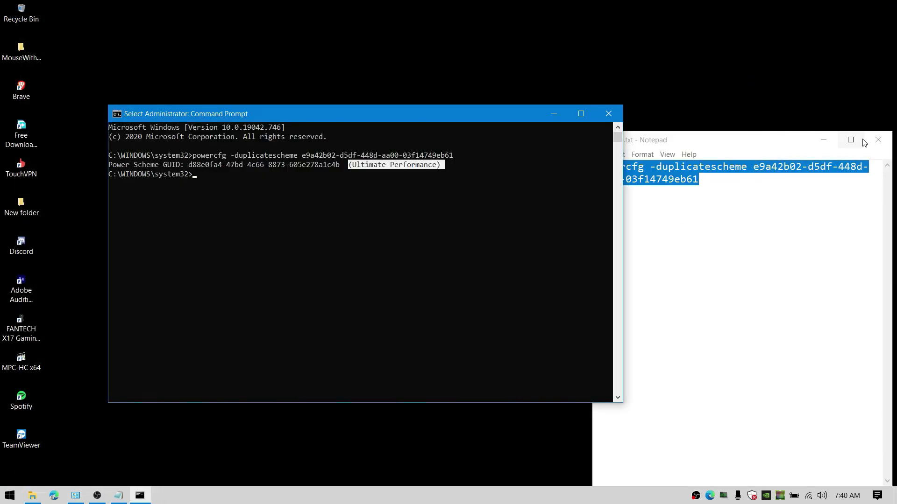
{"action": "left_click_drag", "start_coordinate": [872, 137], "coordinate": [856, 140]}
Step: Close Command Prompt, run services.msc and open the SysMain service's properties
{"action": "left_click", "coordinate": [608, 113]}
{"action": "key", "text": "super+r"}
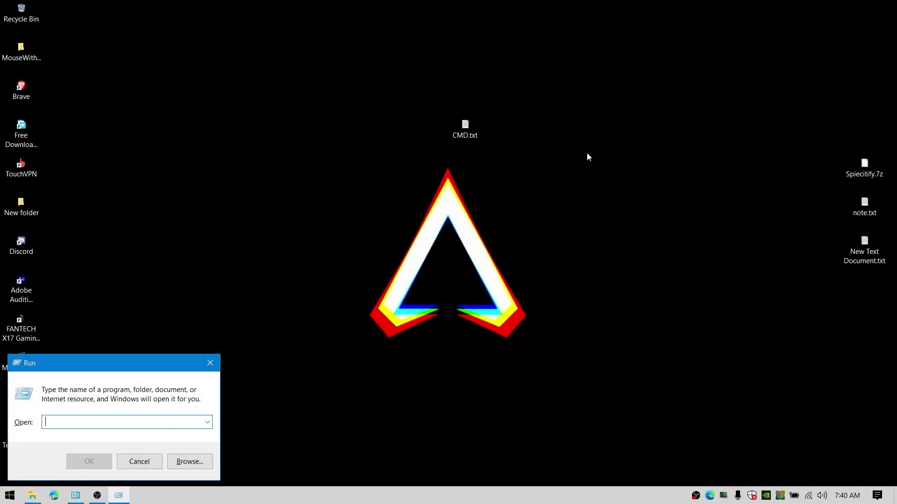
{"action": "type", "text": "services.msc"}
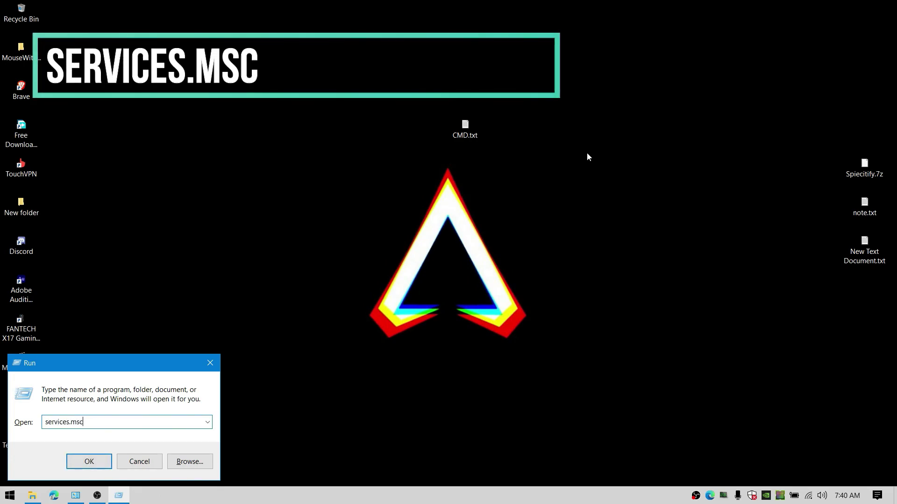
{"action": "key", "text": "Return"}
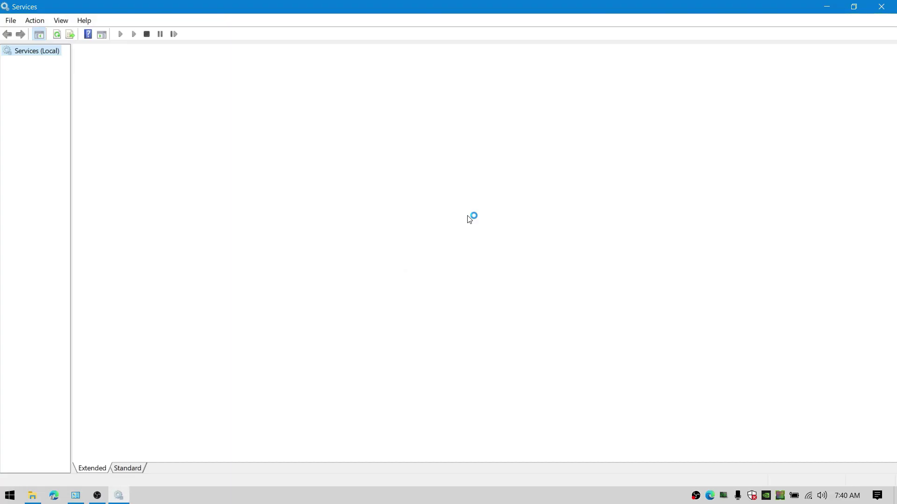
{"action": "scroll", "coordinate": [242, 269], "scroll_direction": "down", "scroll_amount": 20}
{"action": "left_click", "coordinate": [242, 270]}
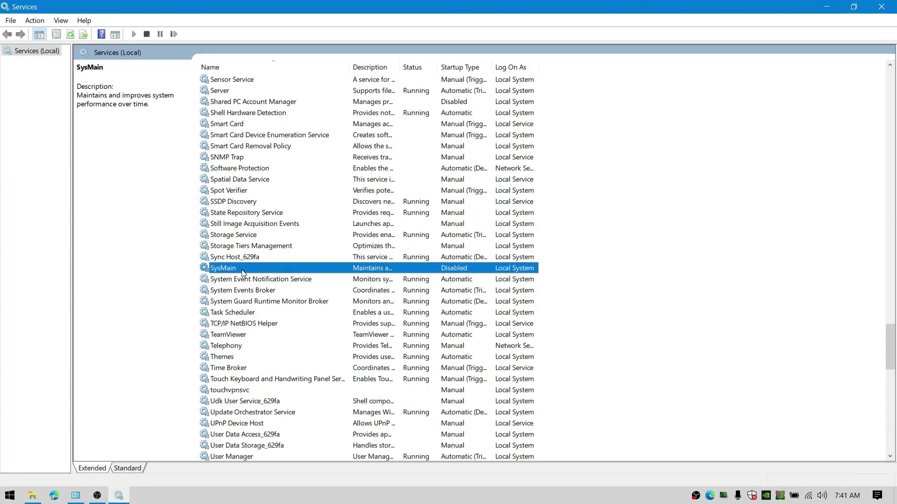
{"action": "double_click", "coordinate": [242, 270]}
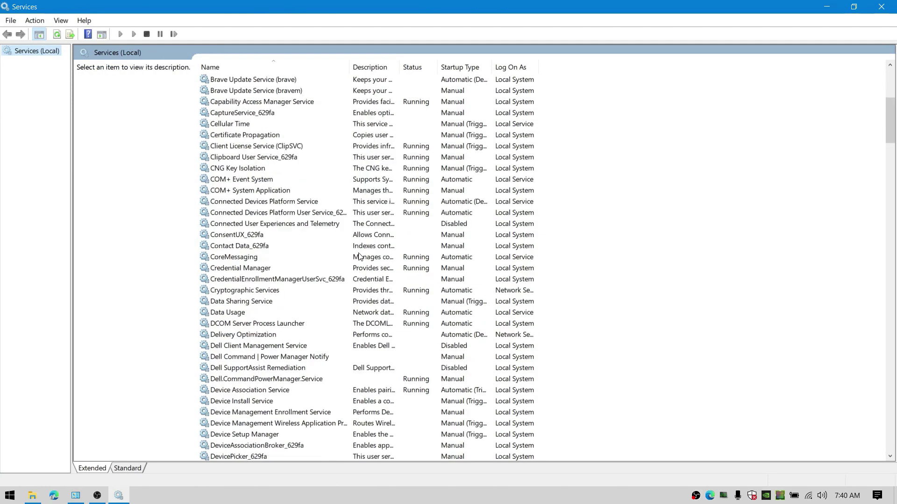
Step: Browse service details from GameDVR through WalletService down to Windows Mobile Hotspot Service
{"action": "scroll", "coordinate": [357, 256], "scroll_direction": "down", "scroll_amount": 15}
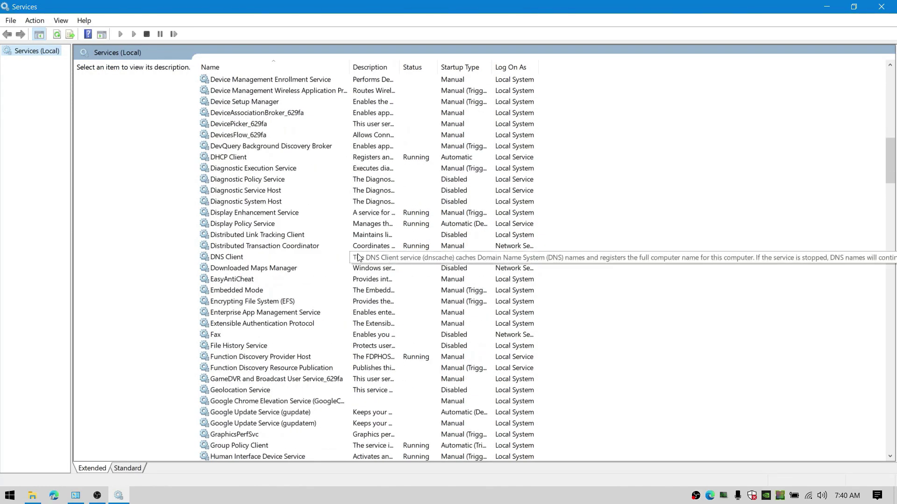
{"action": "left_click", "coordinate": [256, 245]}
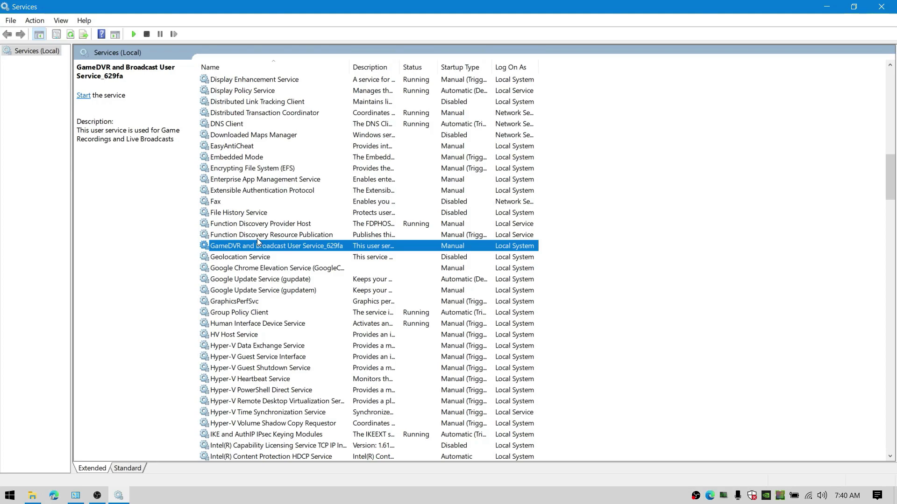
{"action": "key", "text": "w"}
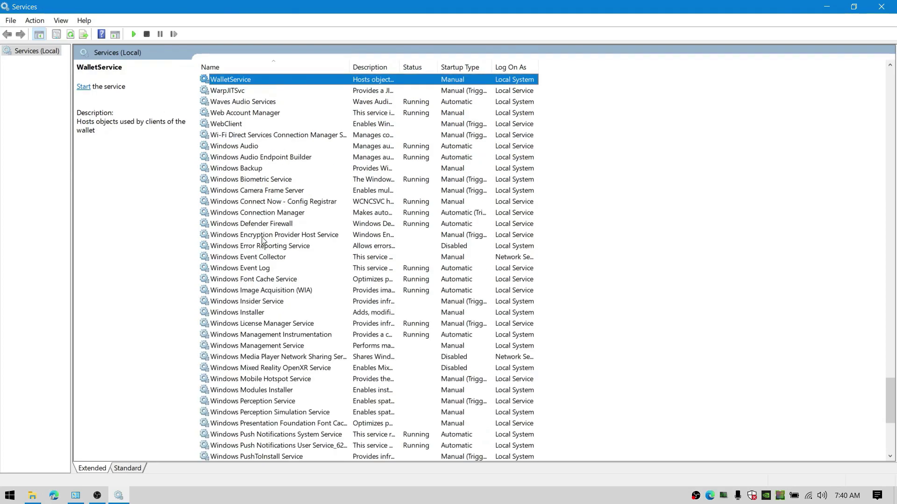
{"action": "key", "text": "Down"}
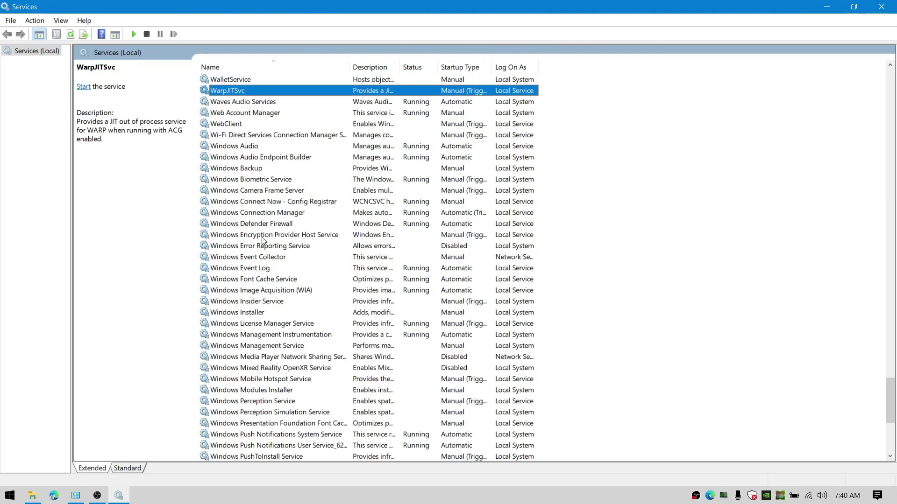
{"action": "key", "text": "Down"}
{"action": "key", "text": "Down"}
{"action": "key", "text": "Down"}
{"action": "key", "text": "Down"}
{"action": "key", "text": "Down"}
{"action": "key", "text": "Down"}
{"action": "key", "text": "Down"}
{"action": "key", "text": "Down"}
{"action": "key", "text": "Down"}
{"action": "key", "text": "Down"}
{"action": "key", "text": "Down"}
{"action": "key", "text": "Down"}
{"action": "key", "text": "Down"}
{"action": "key", "text": "Down"}
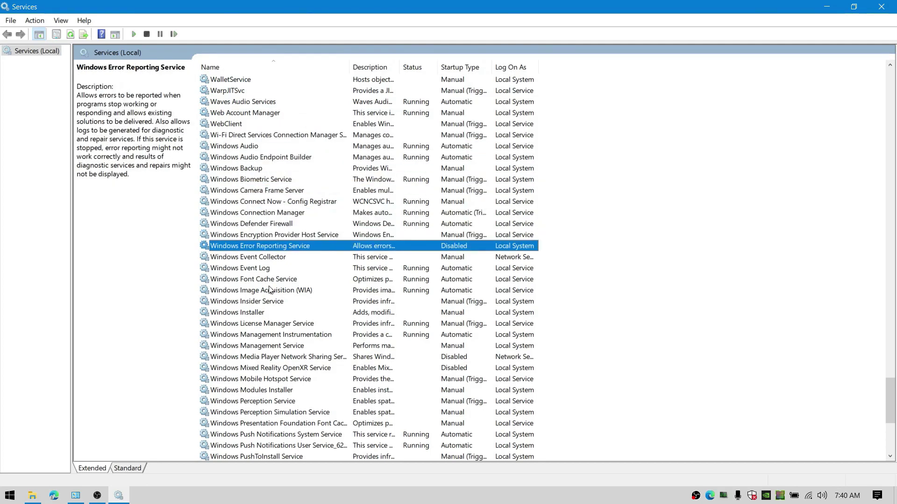
{"action": "key", "text": "Down"}
{"action": "key", "text": "Down"}
{"action": "key", "text": "Down"}
{"action": "key", "text": "Down"}
{"action": "key", "text": "Down"}
{"action": "key", "text": "Down"}
{"action": "key", "text": "Down"}
{"action": "key", "text": "Down"}
{"action": "key", "text": "Down"}
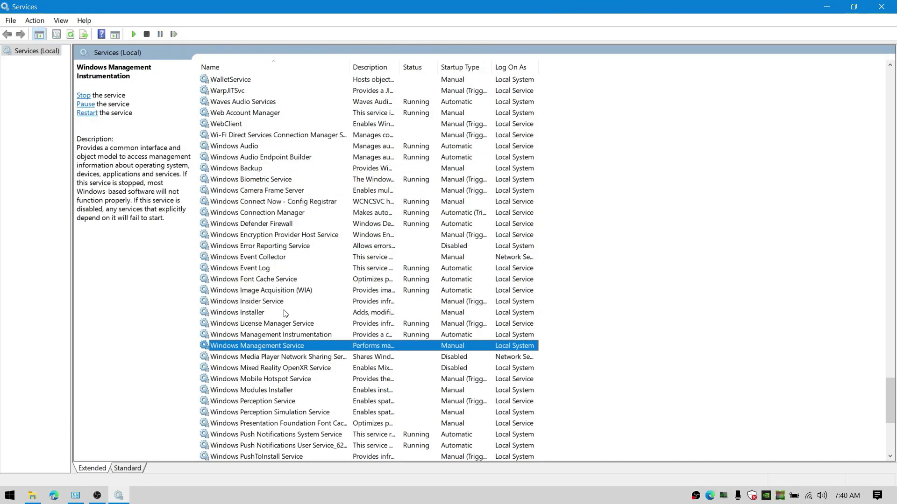
{"action": "key", "text": "Down"}
{"action": "key", "text": "Down"}
{"action": "key", "text": "Down"}
Step: Check Windows Search's properties to confirm it is disabled and stopped
{"action": "scroll", "coordinate": [287, 331], "scroll_direction": "down", "scroll_amount": 5}
{"action": "left_click", "coordinate": [248, 314]}
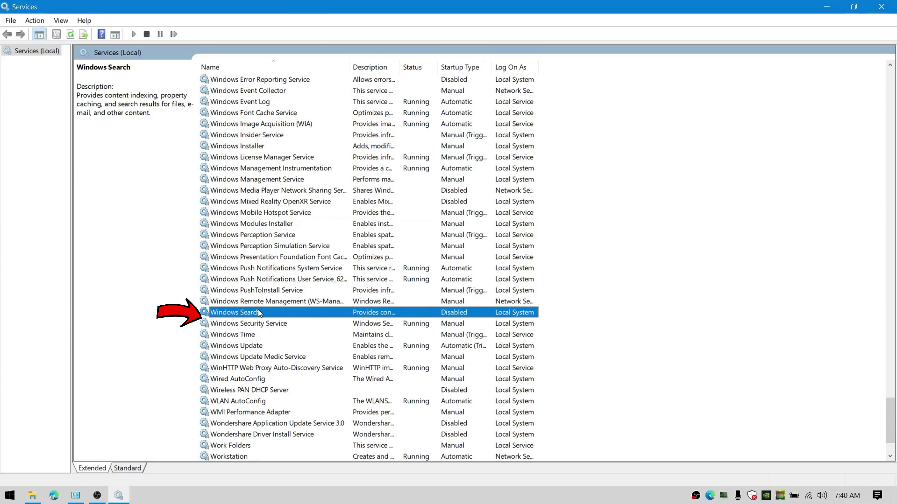
{"action": "double_click", "coordinate": [254, 316]}
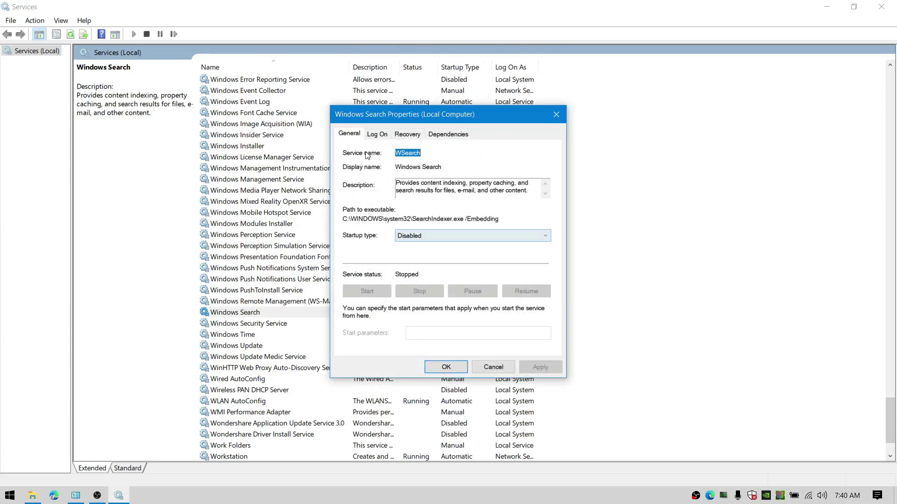
{"action": "key", "text": "Escape"}
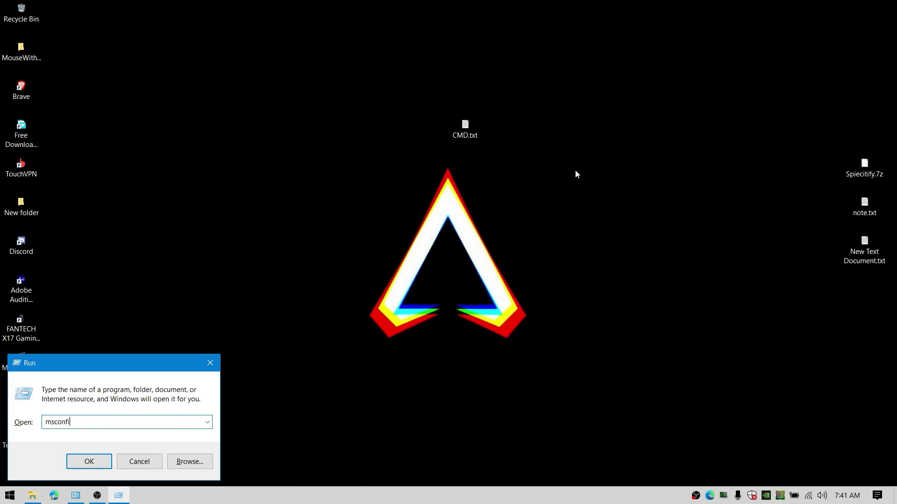
Step: Run msconfig and set the boot Number of processors to 12 in Advanced options
{"action": "type", "text": "sconfig"}
{"action": "key", "text": "Return"}
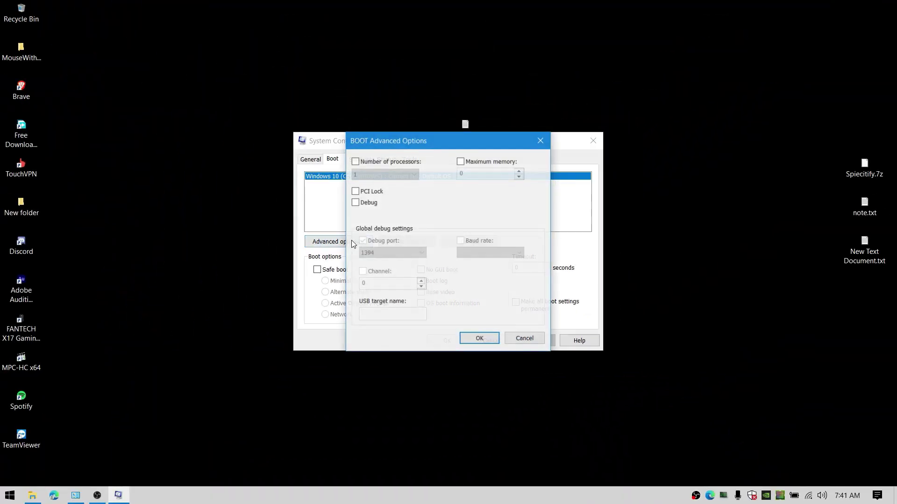
{"action": "left_click", "coordinate": [355, 161]}
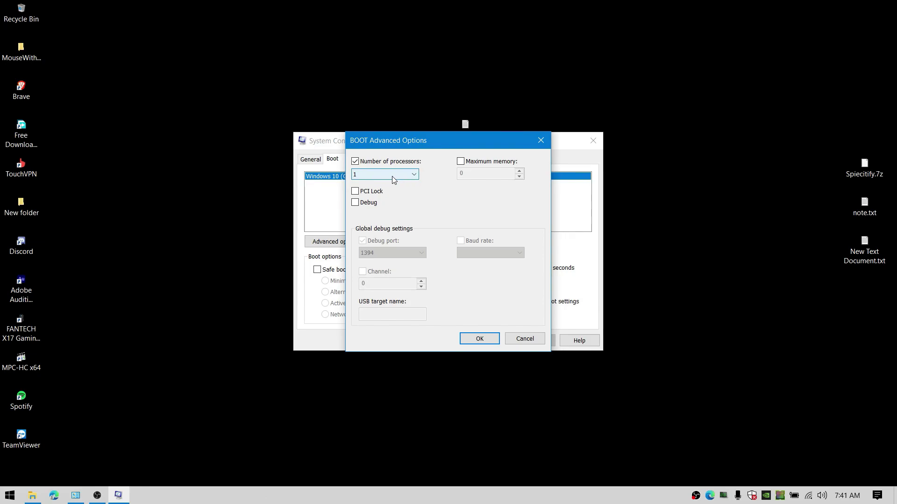
{"action": "left_click", "coordinate": [391, 175]}
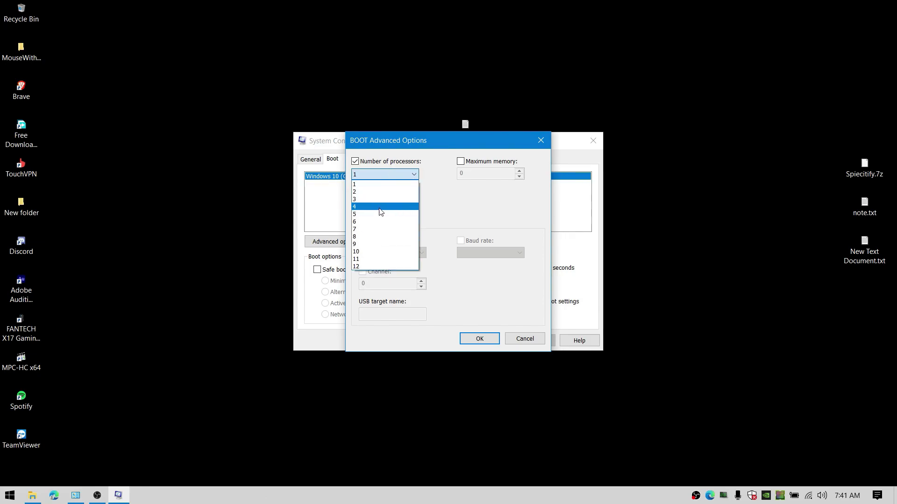
{"action": "left_click", "coordinate": [360, 264]}
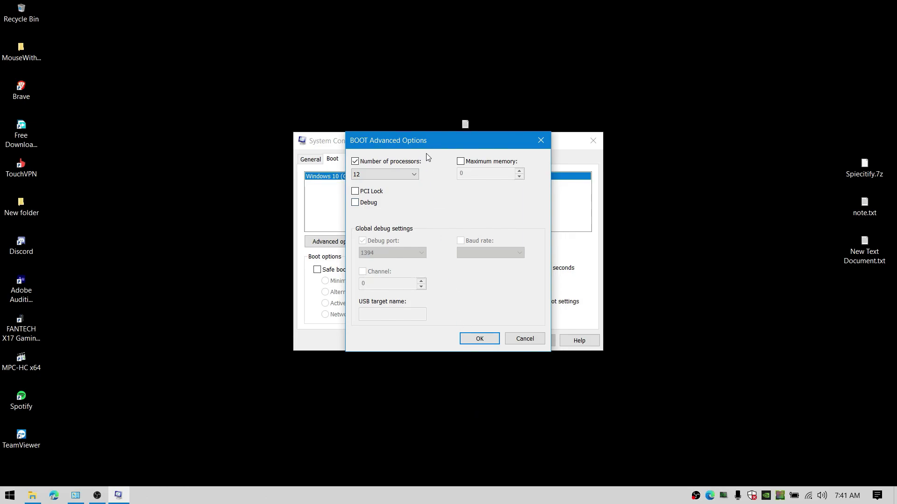
{"action": "left_click_drag", "start_coordinate": [437, 138], "coordinate": [491, 125]}
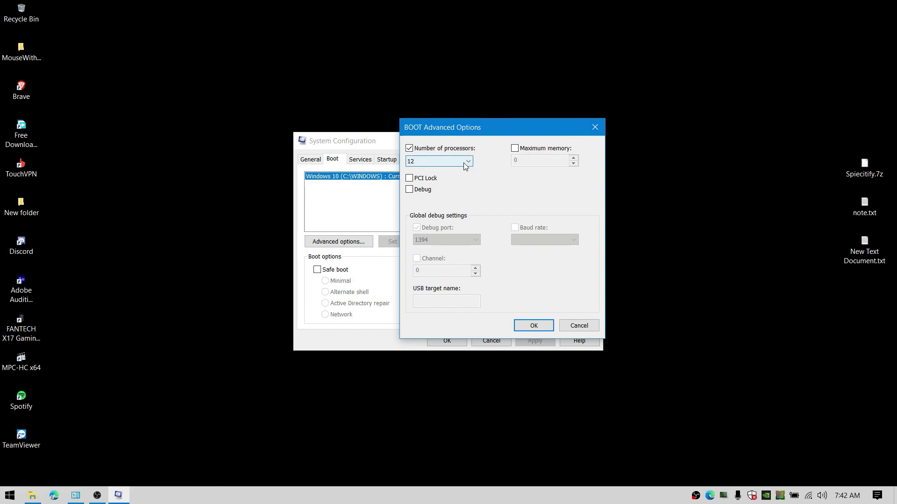
{"action": "left_click", "coordinate": [534, 326]}
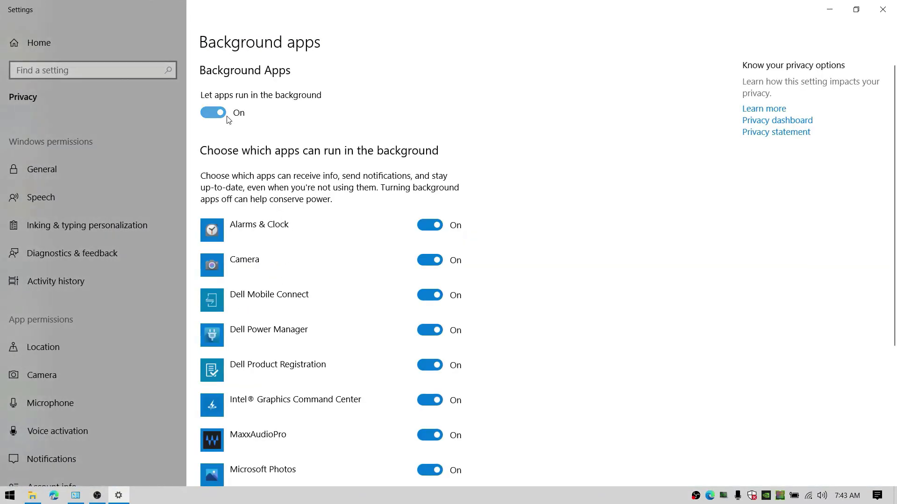
Step: Turn off all background apps and run a Storage Sense cleanup now
{"action": "left_click", "coordinate": [213, 113]}
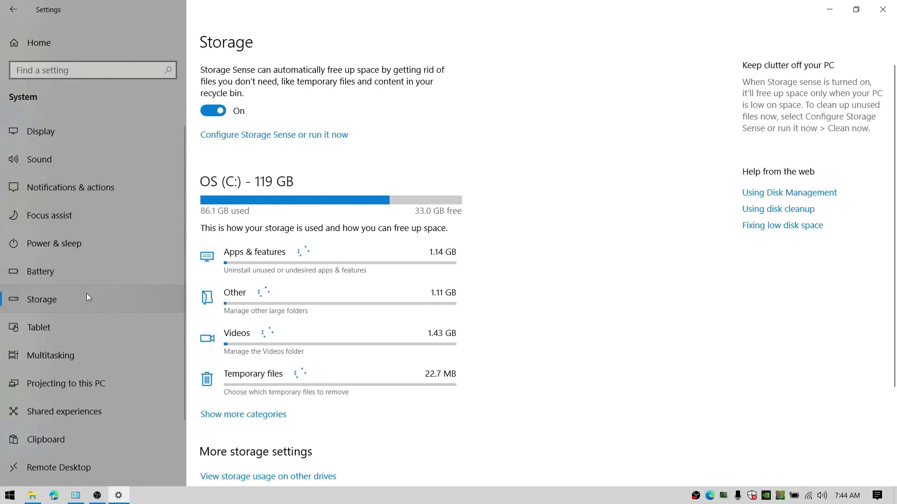
{"action": "left_click", "coordinate": [274, 135]}
{"action": "left_click", "coordinate": [42, 436]}
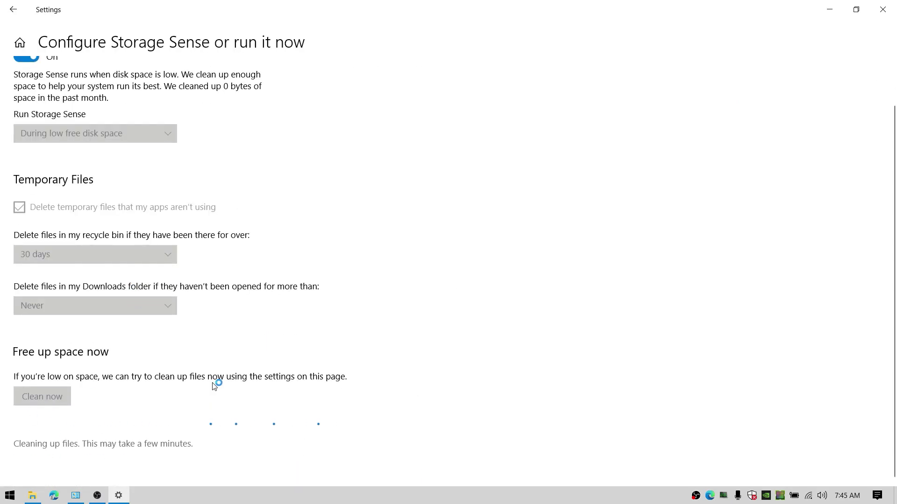
Step: Optimize drive C: with the Optimize Drives tool
{"action": "left_click", "coordinate": [6, 7]}
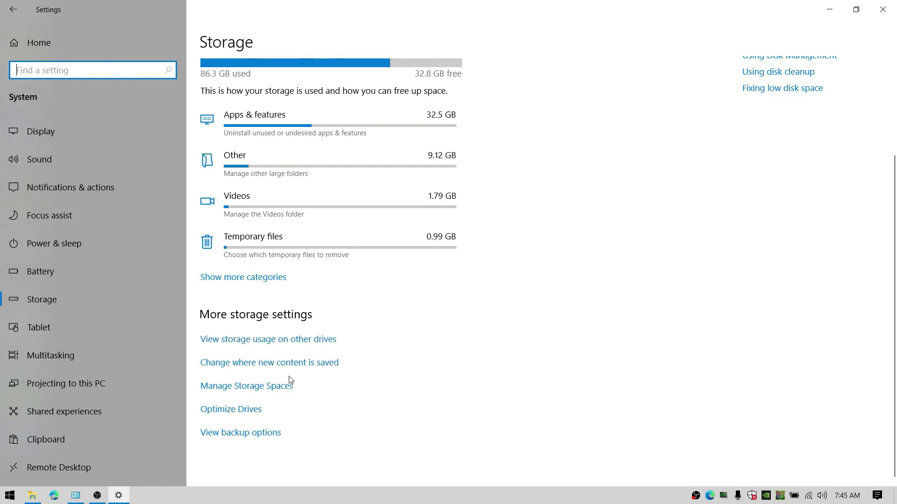
{"action": "left_click", "coordinate": [248, 410]}
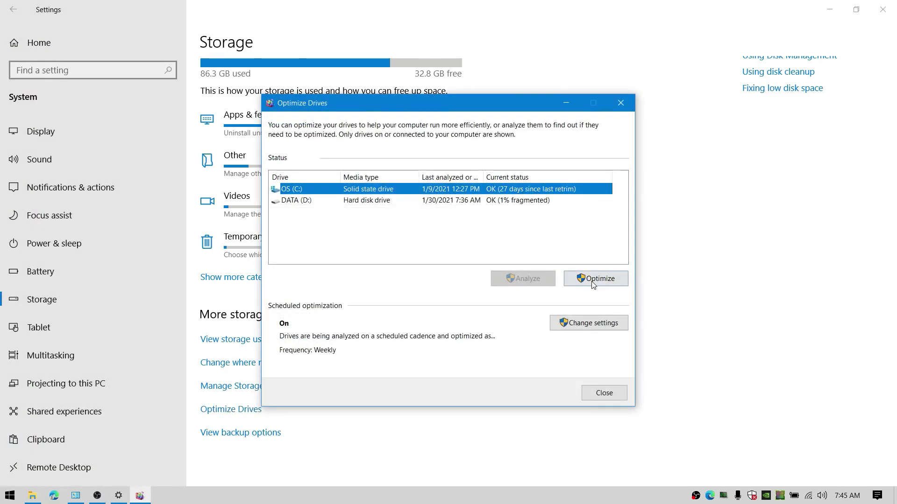
{"action": "left_click", "coordinate": [593, 283]}
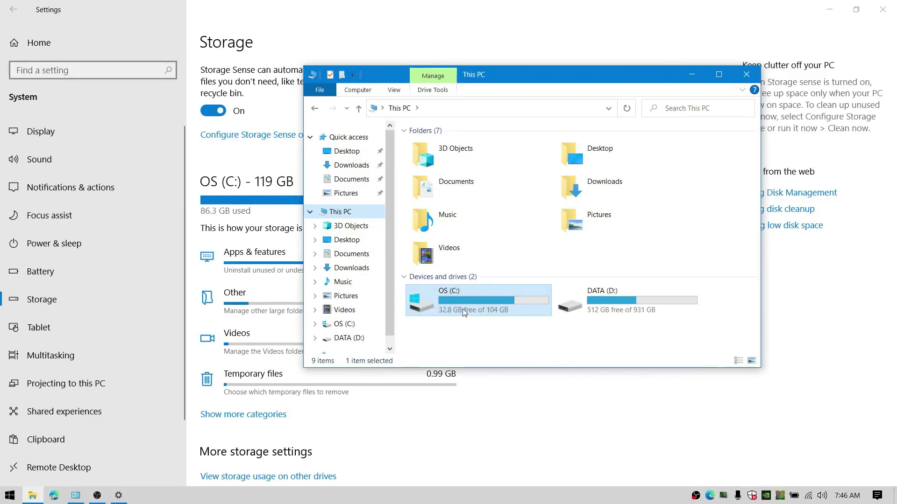
Step: Run Disk Cleanup on C: including system files, deleting about 87.1 MB with Windows Update Cleanup
{"action": "right_click", "coordinate": [464, 312]}
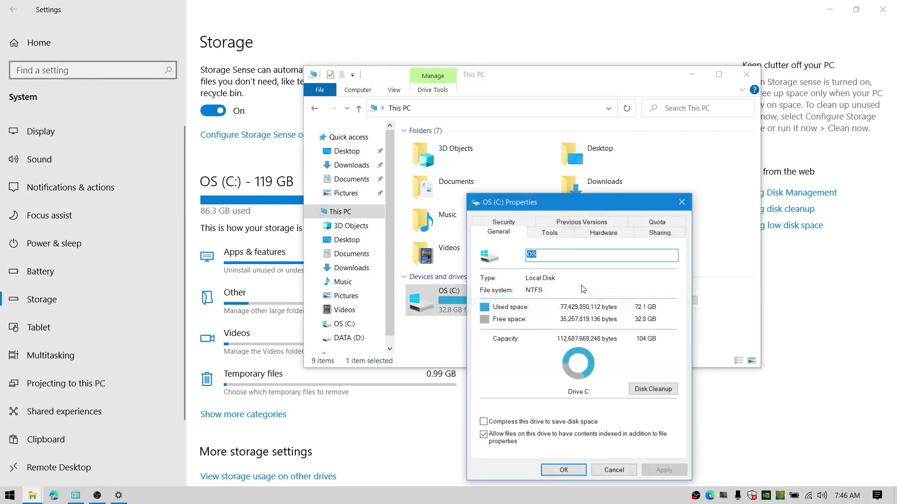
{"action": "left_click", "coordinate": [653, 389]}
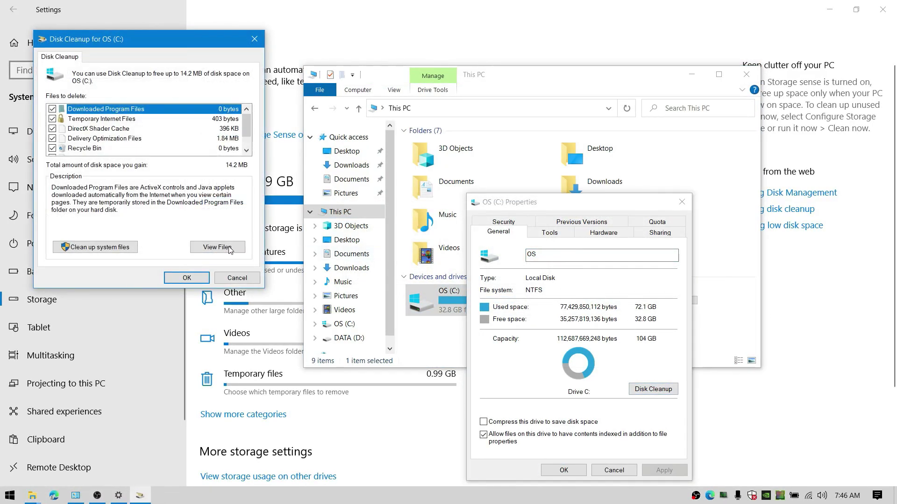
{"action": "left_click", "coordinate": [98, 247]}
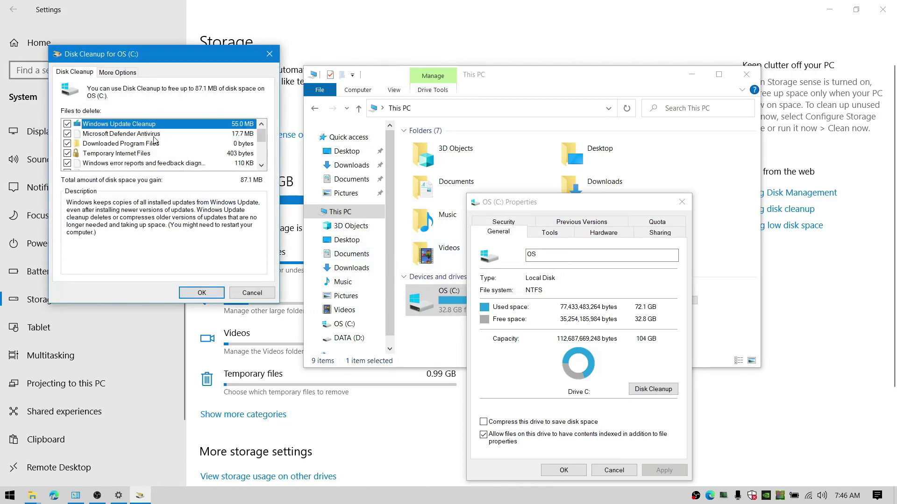
{"action": "scroll", "coordinate": [187, 151], "scroll_direction": "down", "scroll_amount": 3}
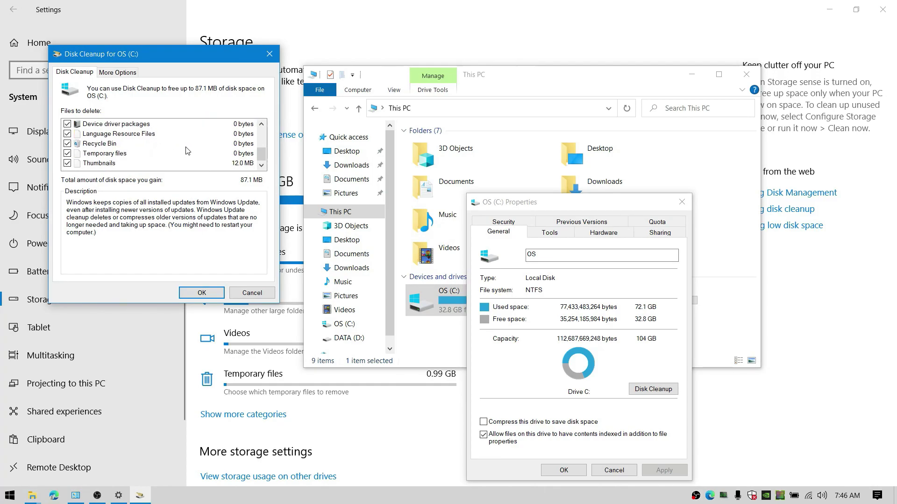
{"action": "scroll", "coordinate": [125, 150], "scroll_direction": "up", "scroll_amount": 3}
{"action": "scroll", "coordinate": [125, 150], "scroll_direction": "down", "scroll_amount": 3}
{"action": "left_click", "coordinate": [202, 293]}
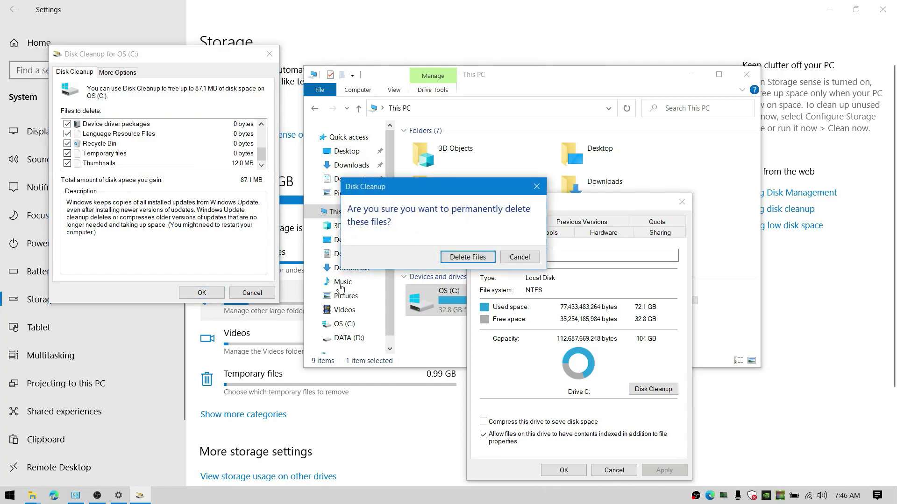
{"action": "left_click", "coordinate": [467, 257]}
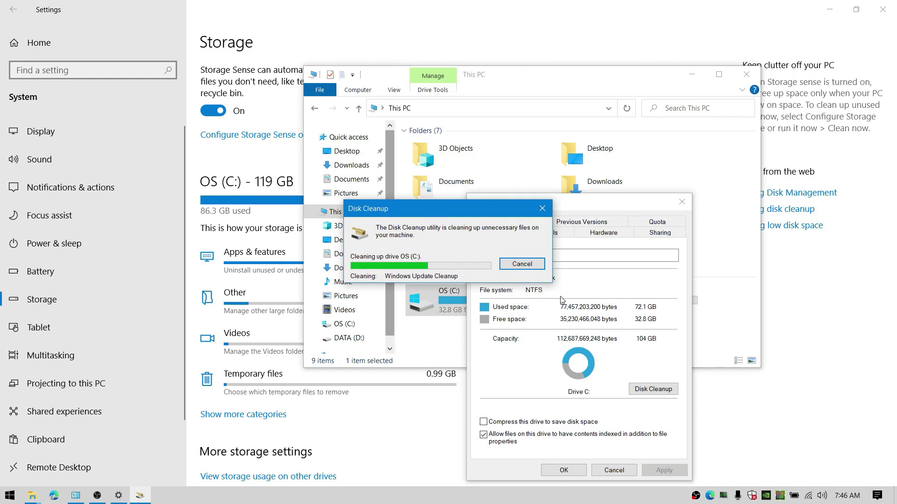
{"action": "key", "text": "Escape"}
Step: In System Properties' Performance Options, select Adjust for best performance
{"action": "right_click", "coordinate": [545, 335]}
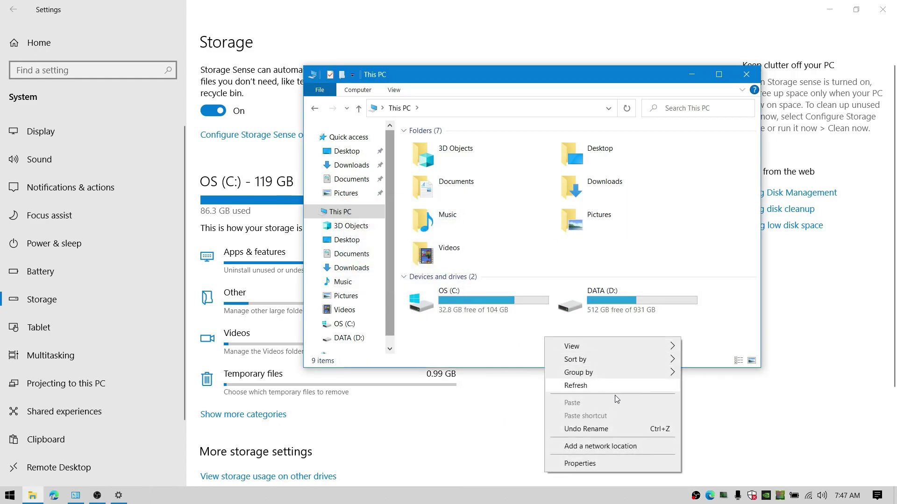
{"action": "left_click", "coordinate": [586, 464]}
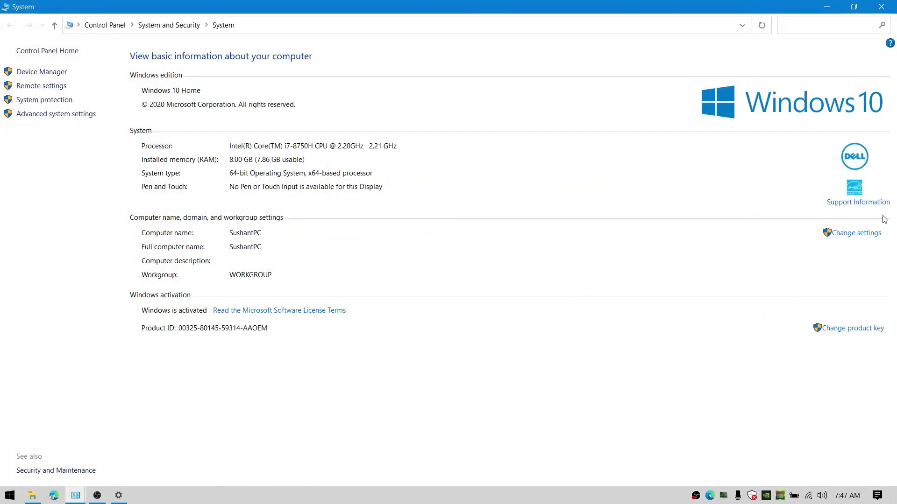
{"action": "left_click", "coordinate": [859, 234]}
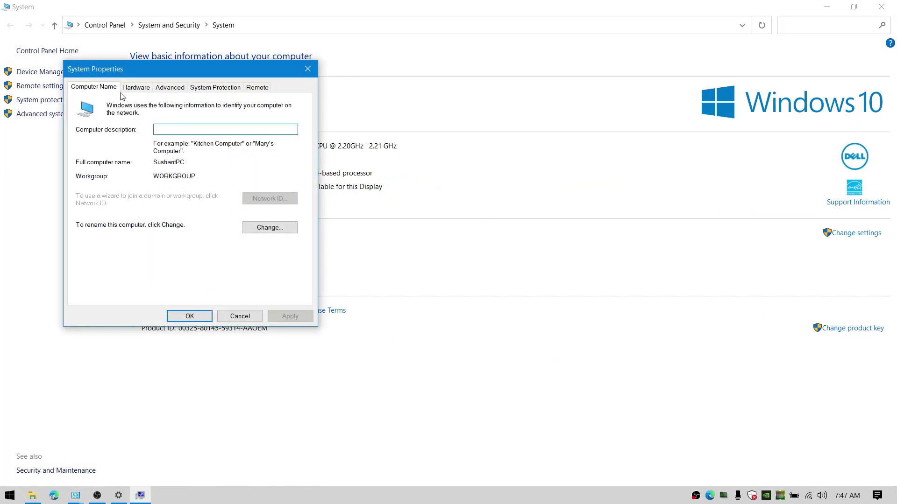
{"action": "left_click", "coordinate": [170, 88]}
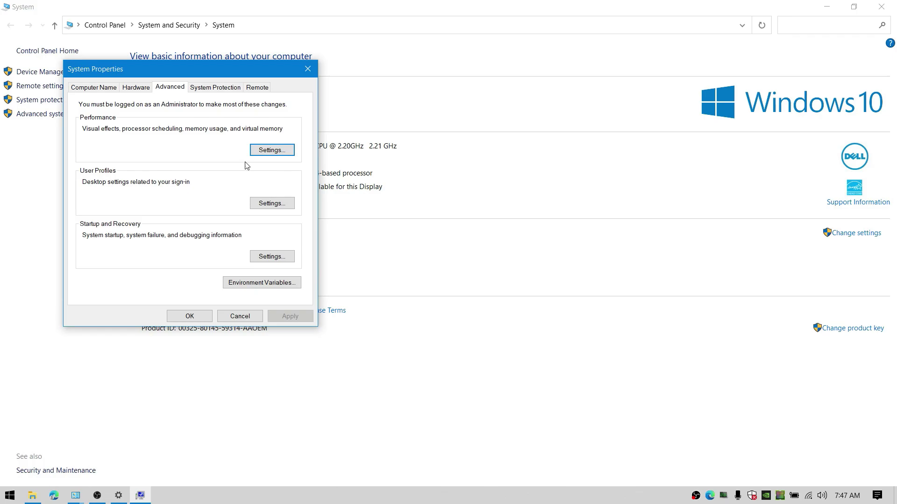
{"action": "left_click", "coordinate": [271, 150]}
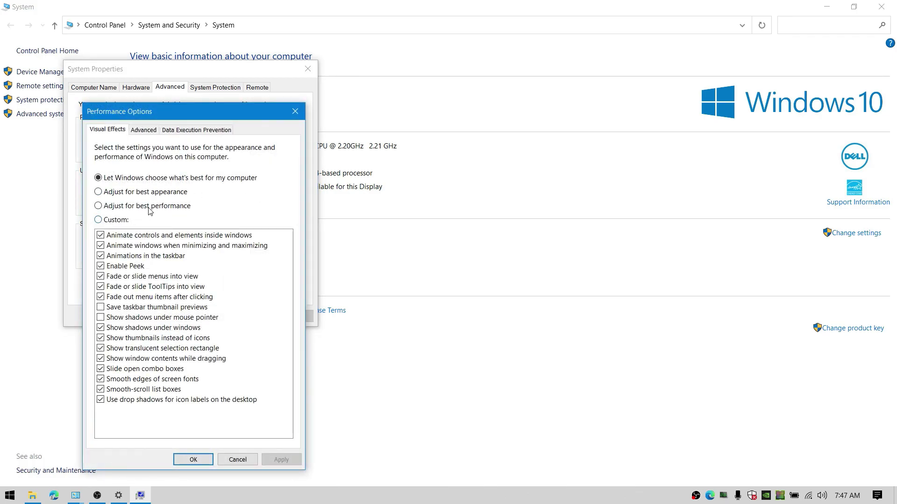
{"action": "left_click", "coordinate": [98, 205]}
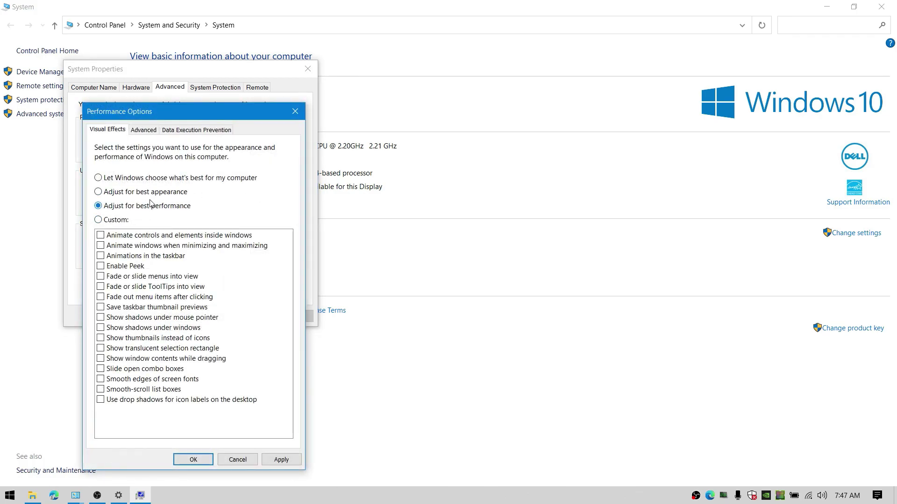
Step: Check that virtual memory stays system managed on C: (5632 MB), then apply and close
{"action": "left_click", "coordinate": [140, 131]}
{"action": "left_click", "coordinate": [260, 289]}
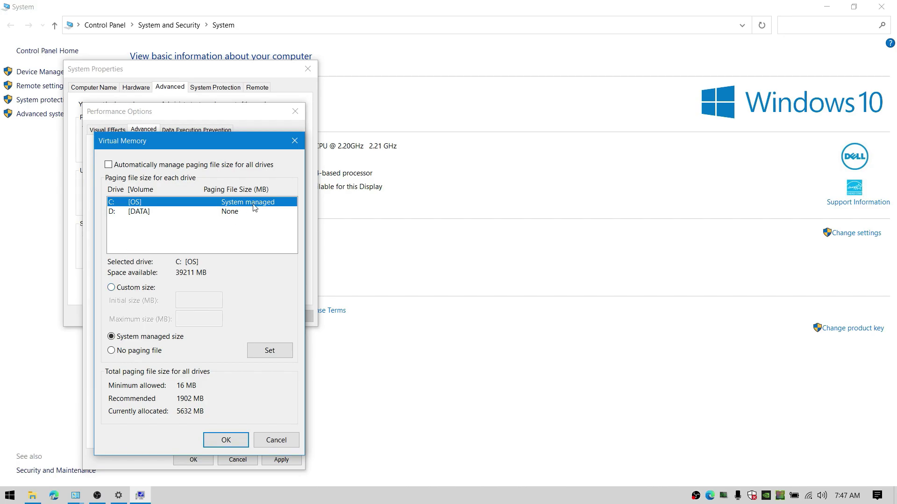
{"action": "left_click", "coordinate": [225, 440]}
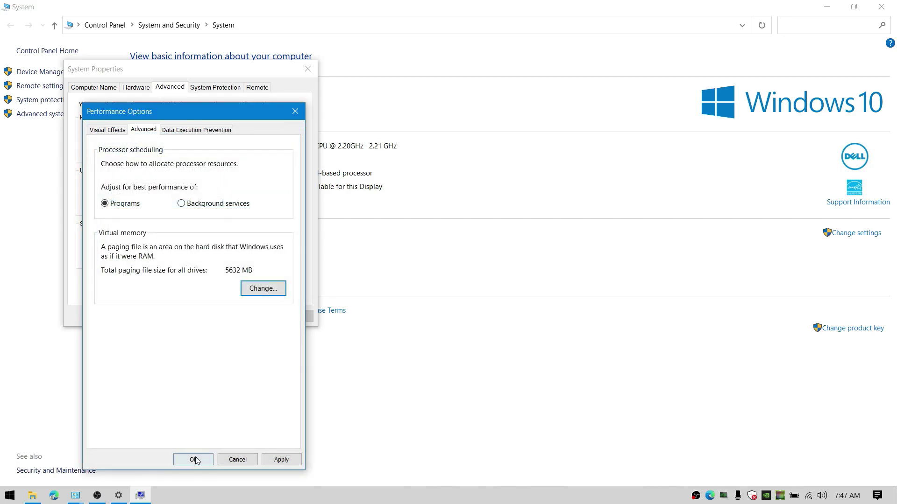
{"action": "left_click", "coordinate": [193, 459]}
Step: Open Task Manager's Performance tab to view live CPU graphs and hardware stats
{"action": "right_click", "coordinate": [204, 497]}
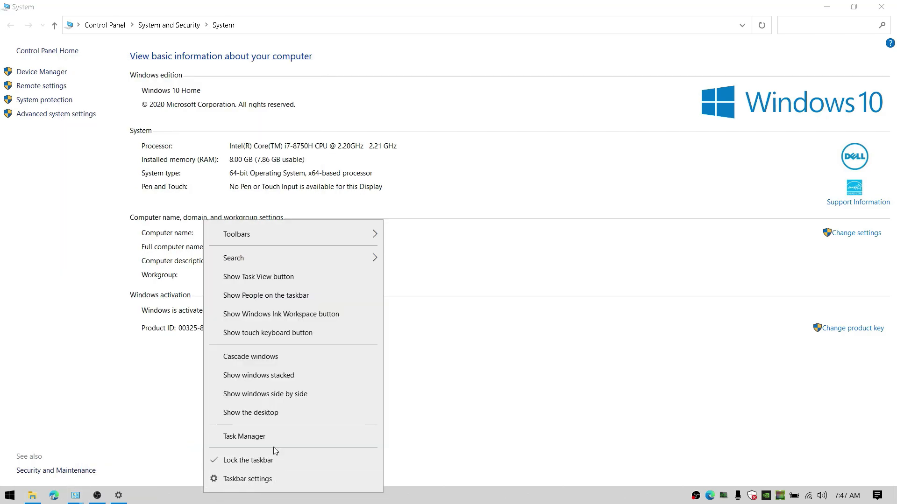
{"action": "left_click", "coordinate": [276, 437]}
{"action": "left_click", "coordinate": [366, 110]}
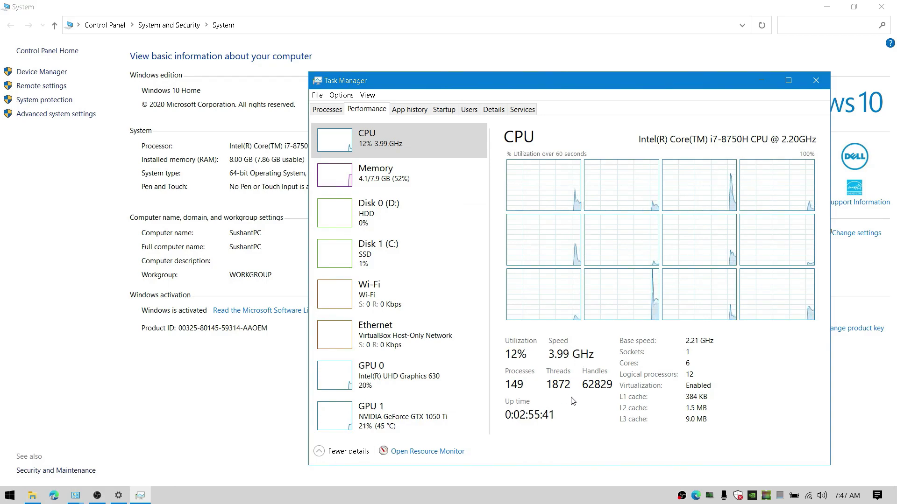
{"action": "right_click", "coordinate": [696, 497]}
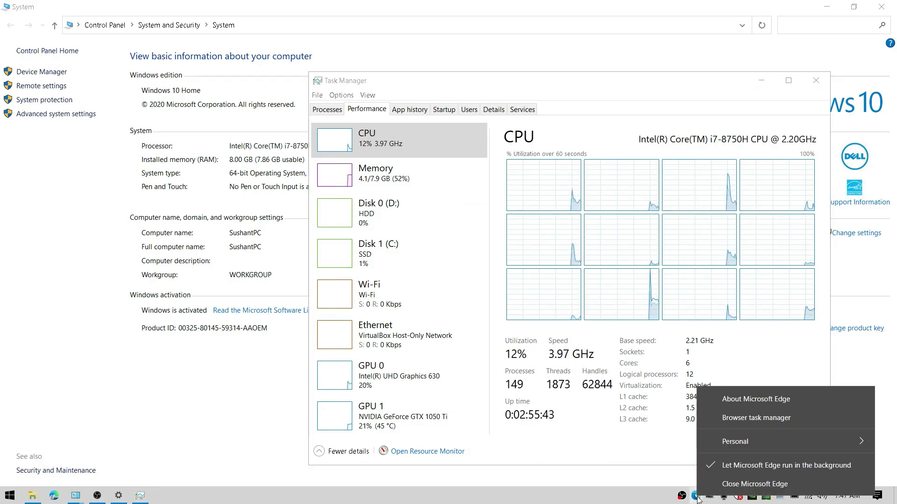
{"action": "left_click", "coordinate": [623, 498]}
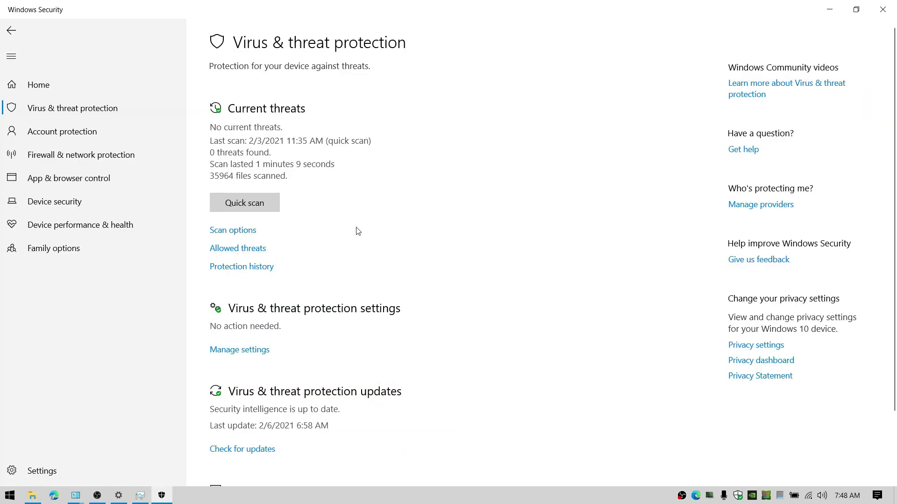
Step: Open Windows Security's Scan options and review the quick, full, custom and offline scan choices
{"action": "left_click", "coordinate": [234, 231]}
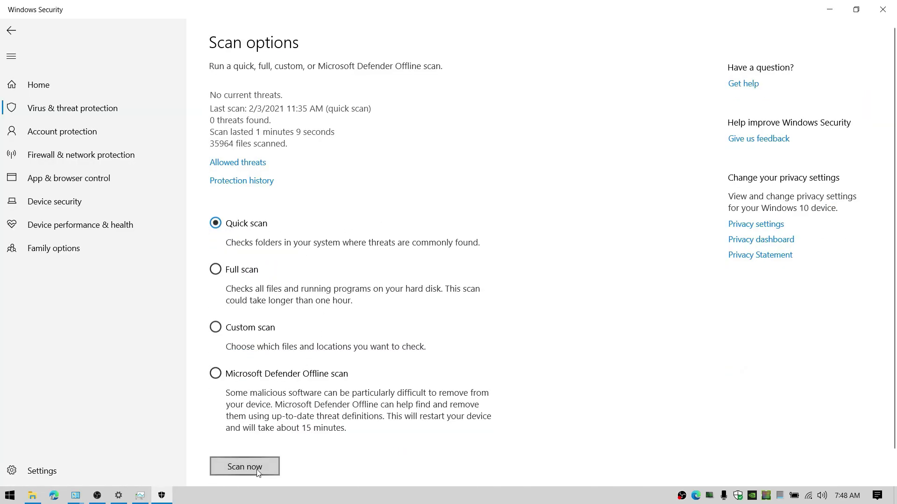
{"action": "scroll", "coordinate": [321, 424], "scroll_direction": "down", "scroll_amount": 1}
{"action": "scroll", "coordinate": [321, 413], "scroll_direction": "up", "scroll_amount": 1}
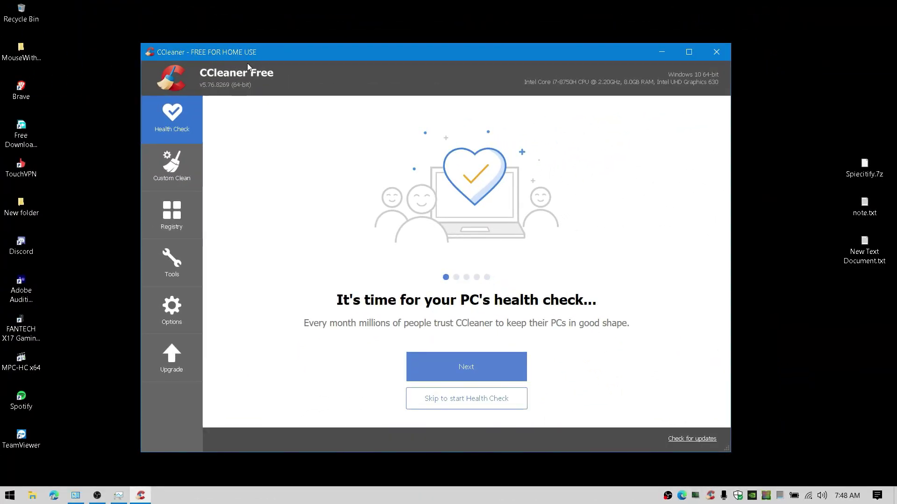
Step: Run CCleaner's Health Check without closing Edge, then fix 320 trackers and 4.68 MB junk
{"action": "left_click", "coordinate": [552, 441]}
{"action": "left_click", "coordinate": [504, 369]}
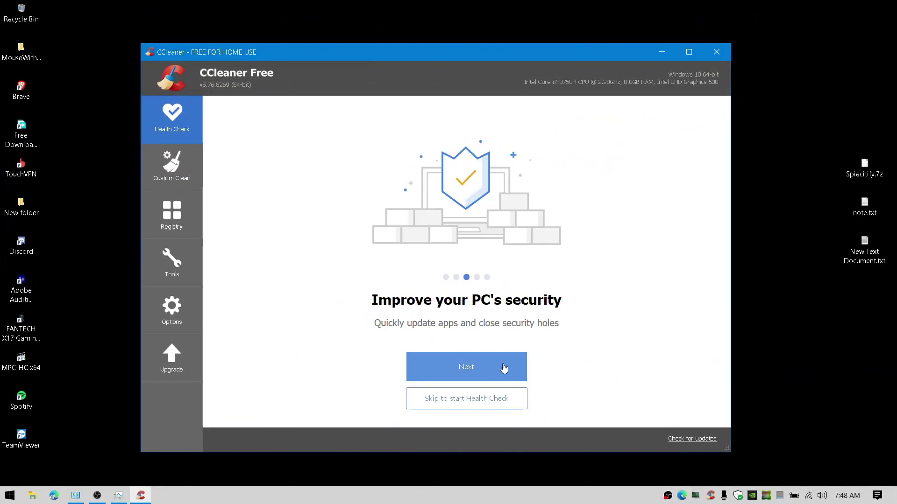
{"action": "left_click", "coordinate": [453, 371]}
{"action": "left_click", "coordinate": [480, 372]}
{"action": "left_click", "coordinate": [489, 372]}
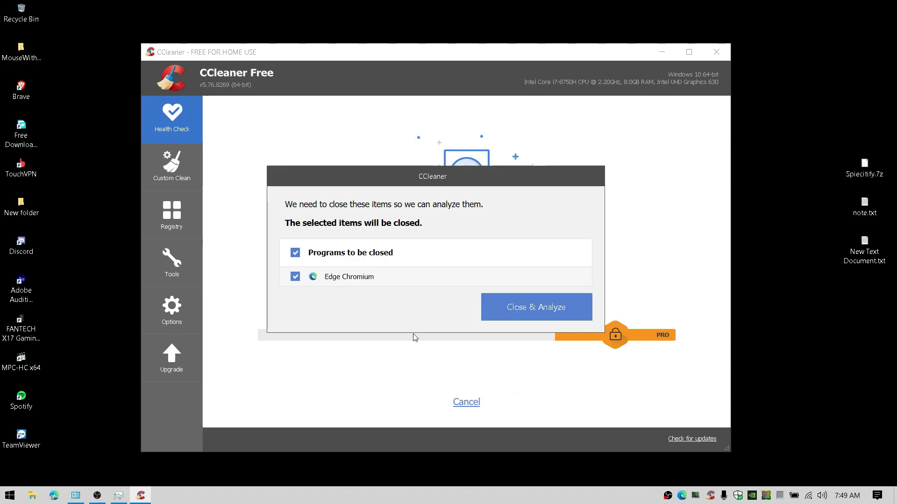
{"action": "left_click", "coordinate": [296, 279]}
{"action": "left_click", "coordinate": [529, 308]}
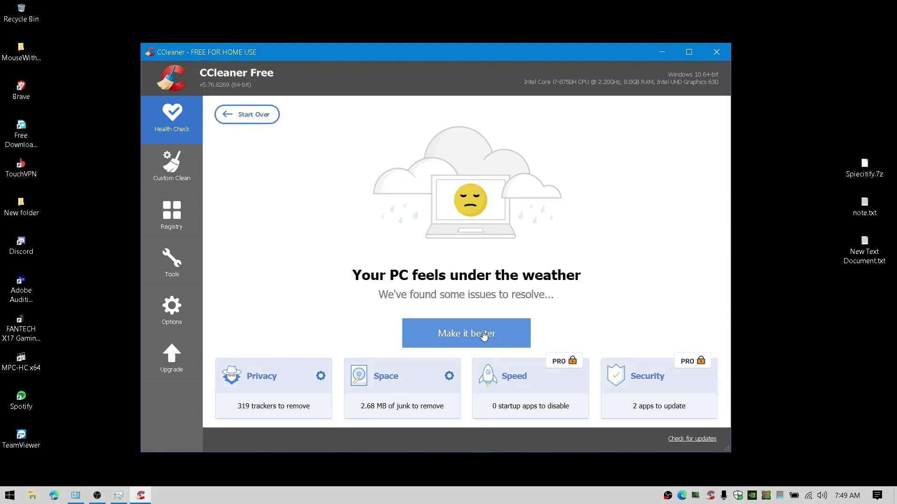
{"action": "left_click", "coordinate": [482, 336]}
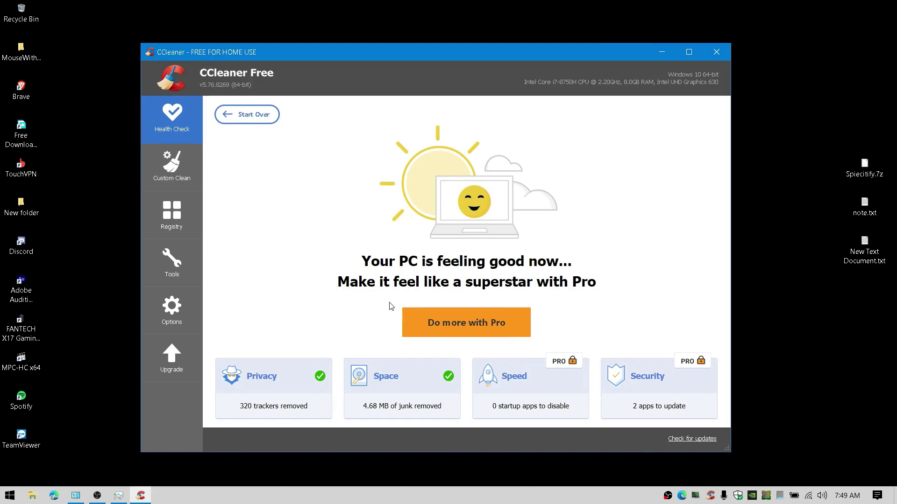
Step: Scan the registry in CCleaner and fix all 4 issues without a backup
{"action": "left_click", "coordinate": [172, 166]}
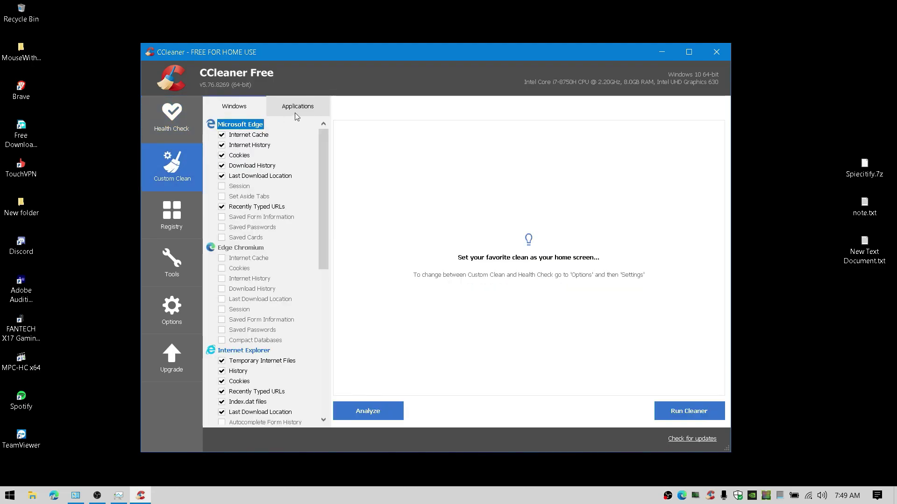
{"action": "left_click", "coordinate": [171, 216]}
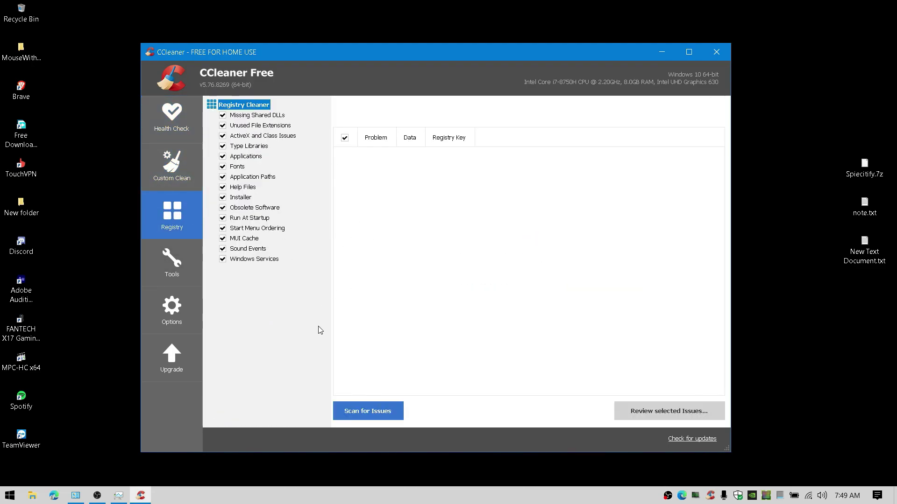
{"action": "left_click", "coordinate": [361, 413]}
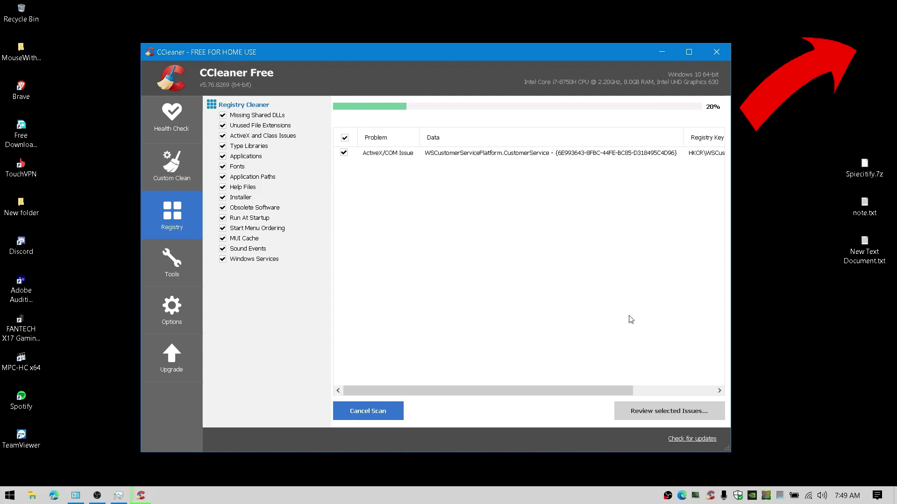
{"action": "left_click", "coordinate": [657, 412]}
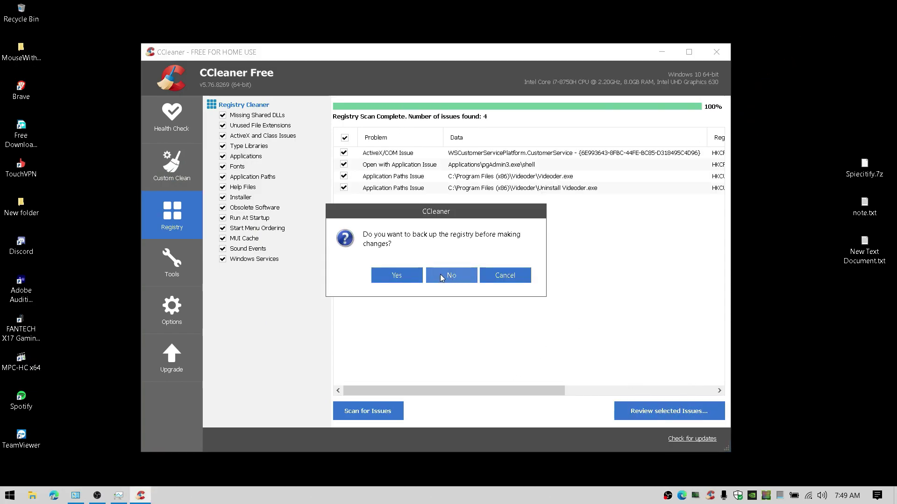
{"action": "left_click", "coordinate": [456, 275]}
{"action": "left_click", "coordinate": [451, 308]}
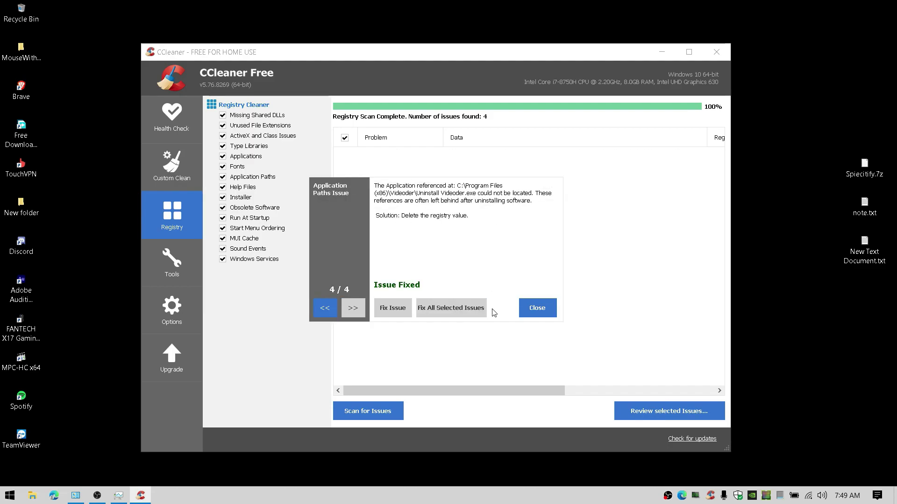
{"action": "left_click", "coordinate": [537, 308]}
Step: Browse CCleaner's Startup tool: Windows, scheduled tasks, context menu and services entries
{"action": "left_click", "coordinate": [173, 270]}
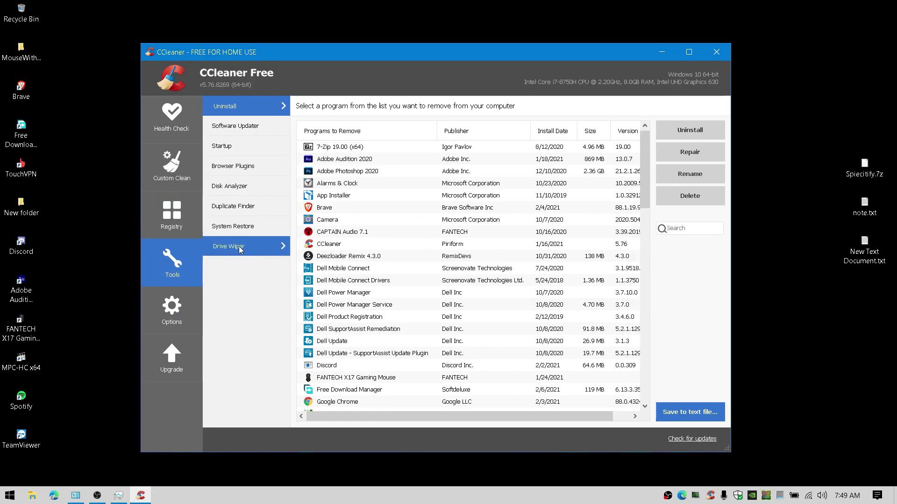
{"action": "left_click", "coordinate": [246, 149]}
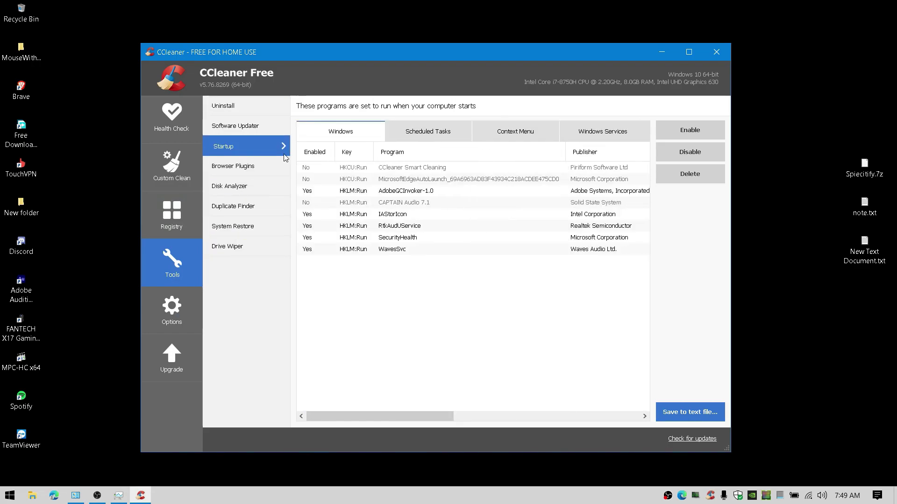
{"action": "left_click", "coordinate": [424, 131]}
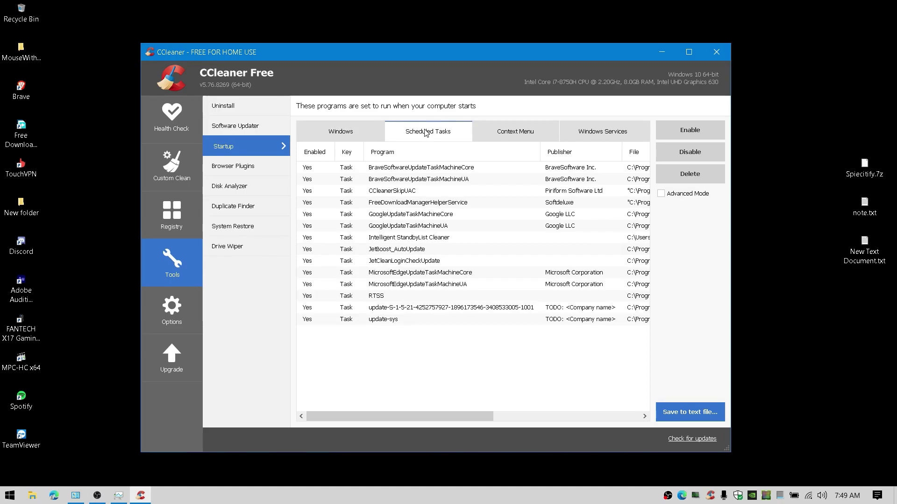
{"action": "left_click", "coordinate": [516, 135]}
{"action": "left_click", "coordinate": [571, 136]}
{"action": "left_click", "coordinate": [340, 131]}
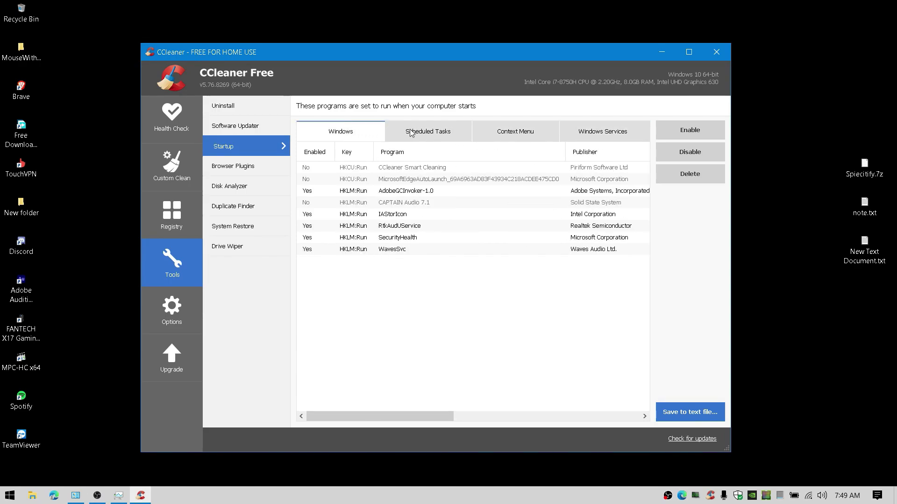
{"action": "left_click", "coordinate": [424, 132]}
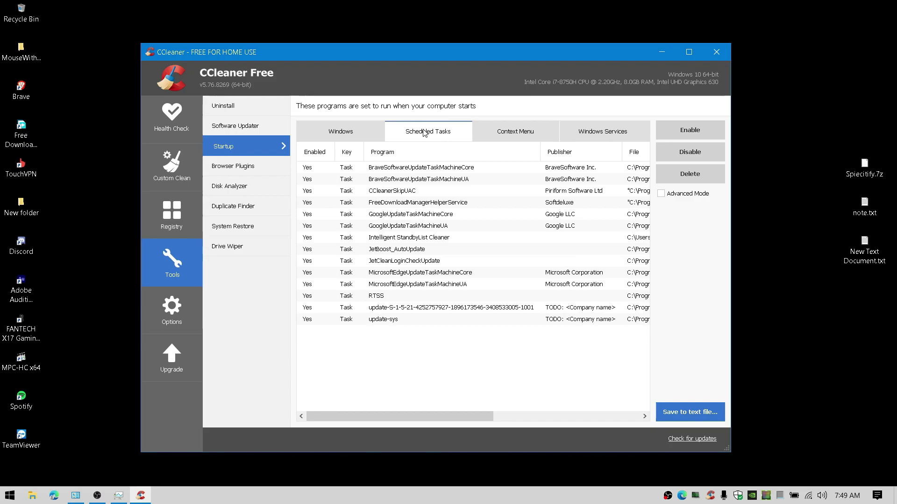